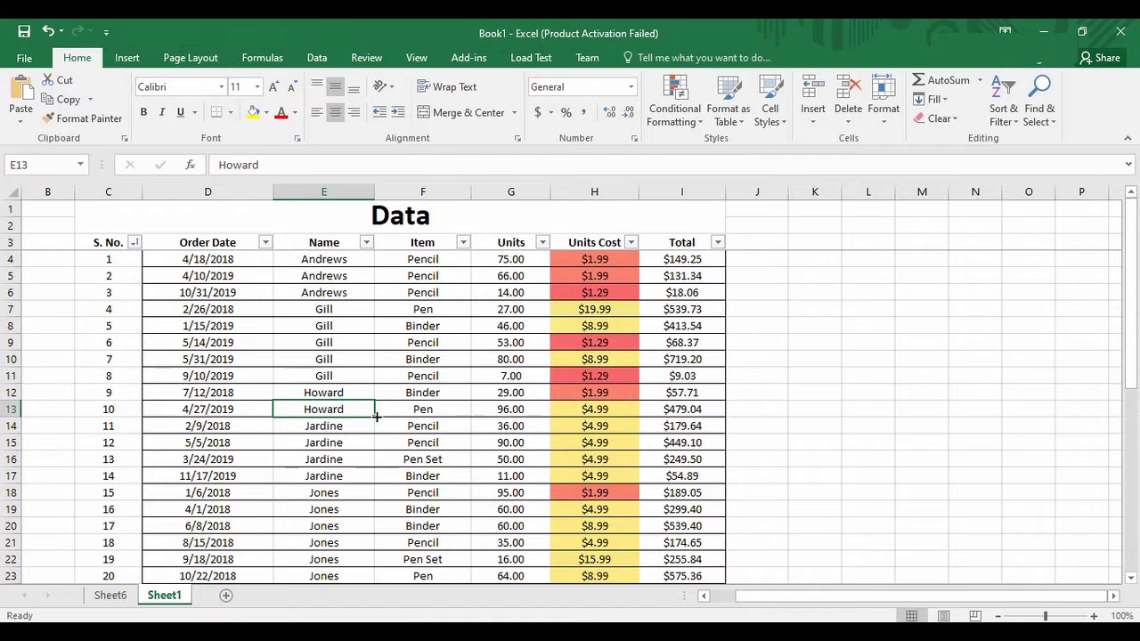
Step: Start a new PivotTable with the source range Sheet1!$C$3:$I$39, from the S. No. header through the last Total
click(387, 413)
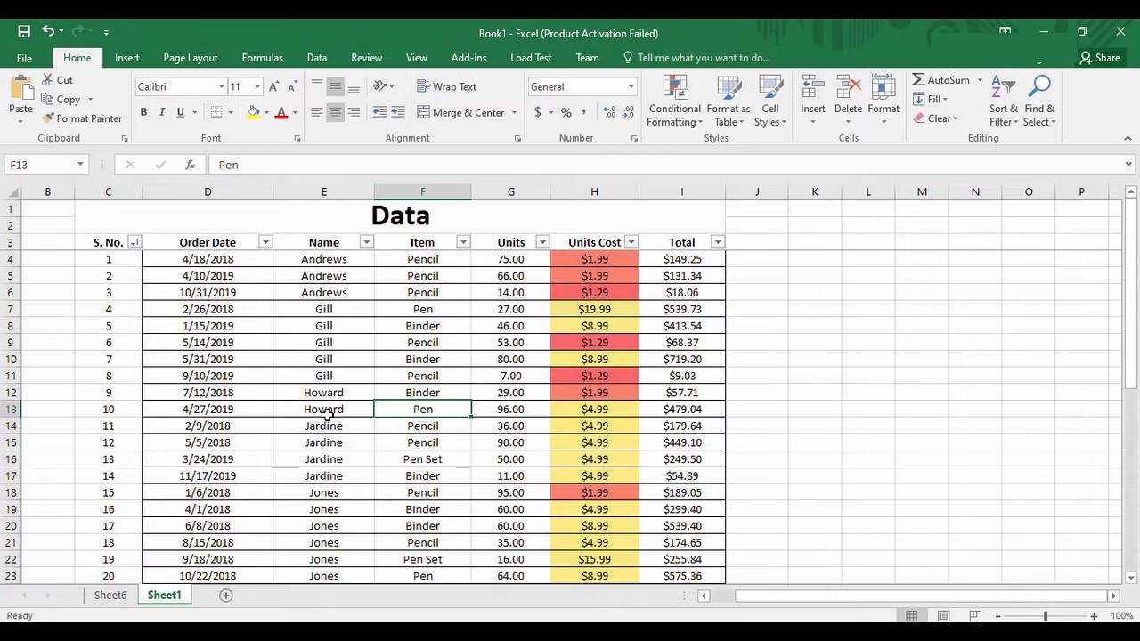
click(121, 59)
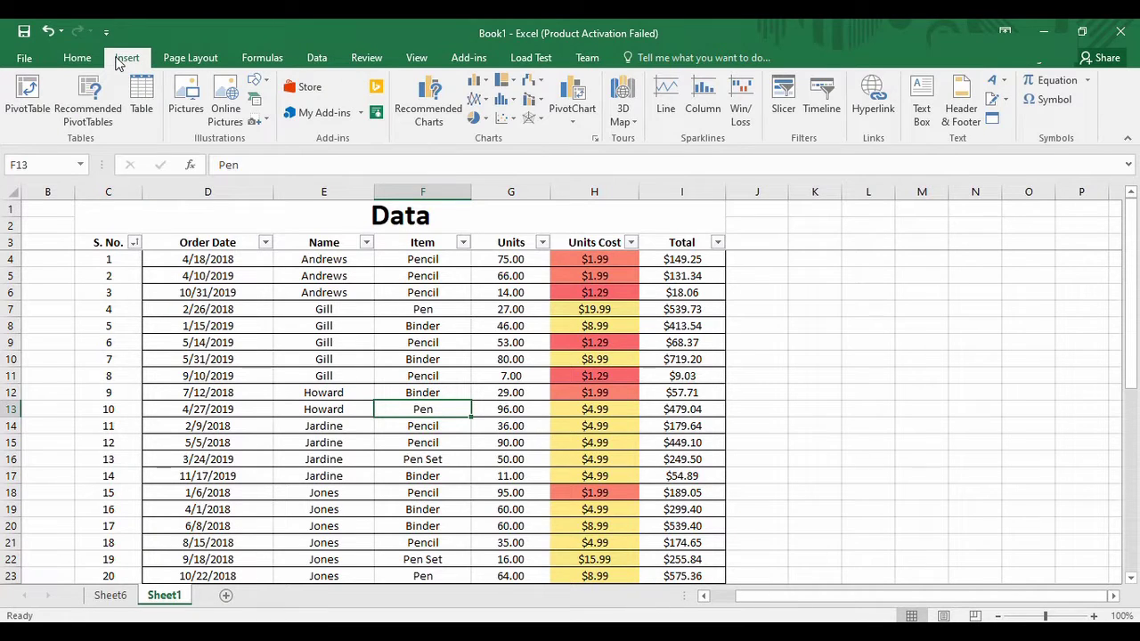
click(36, 104)
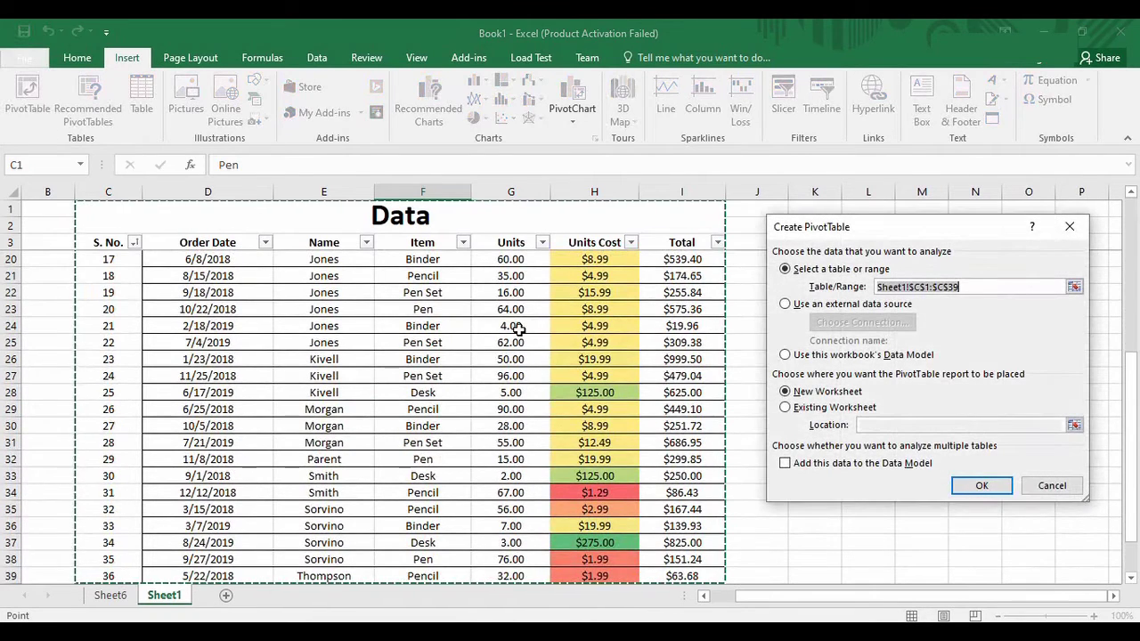
drag(1131, 392, 1132, 238)
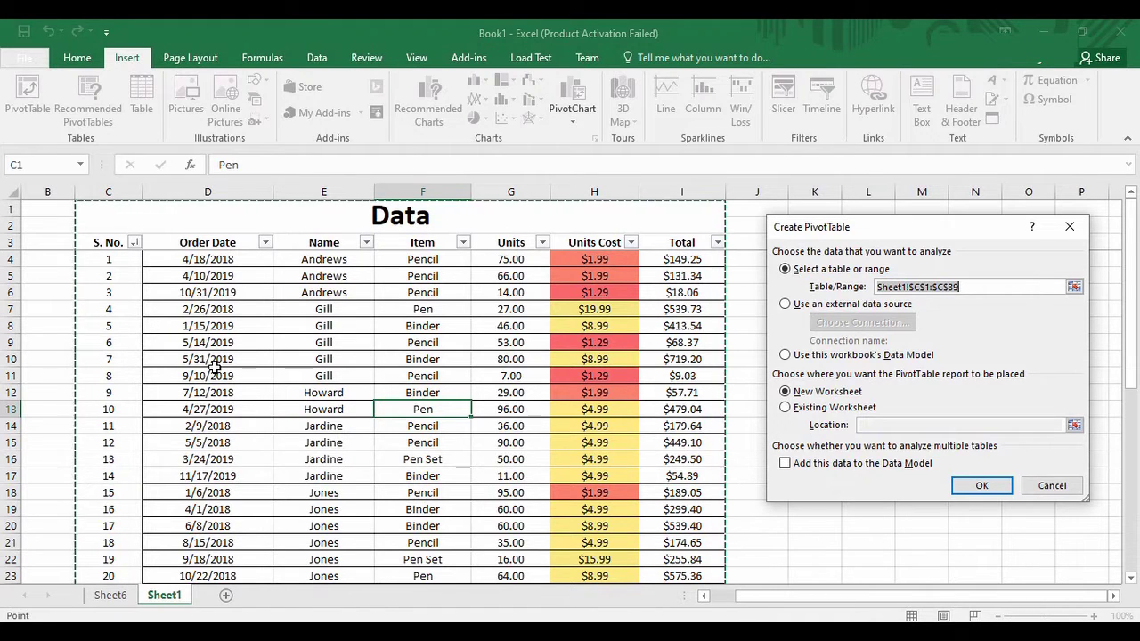
drag(108, 244, 691, 512)
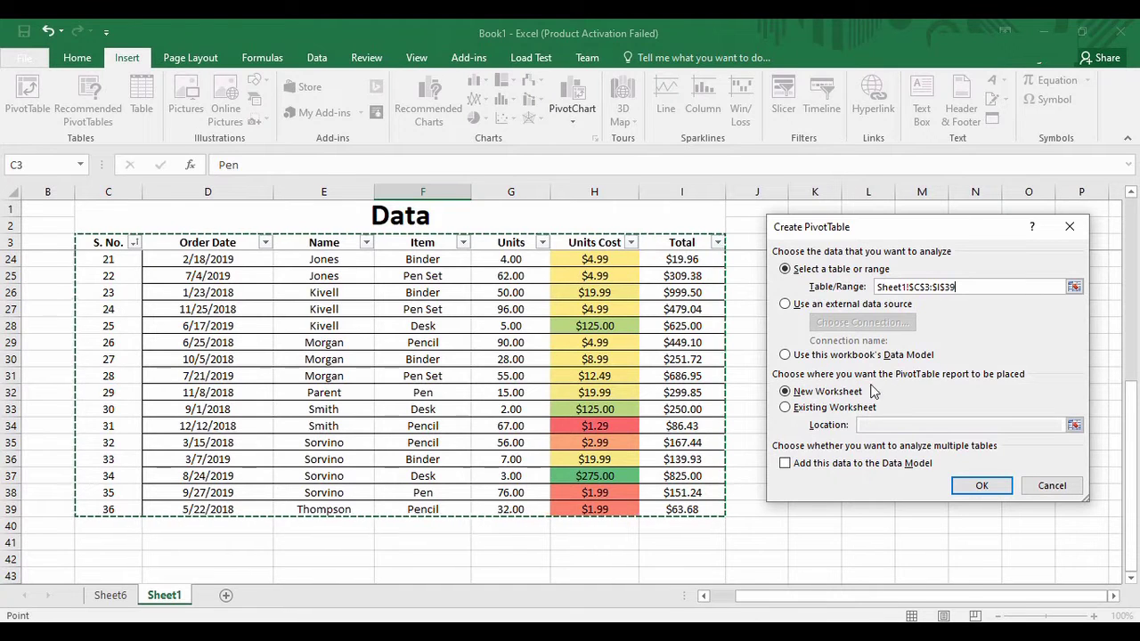
Step: Set the PivotTable's placement to the existing worksheet at cell K7 of Sheet1
click(785, 407)
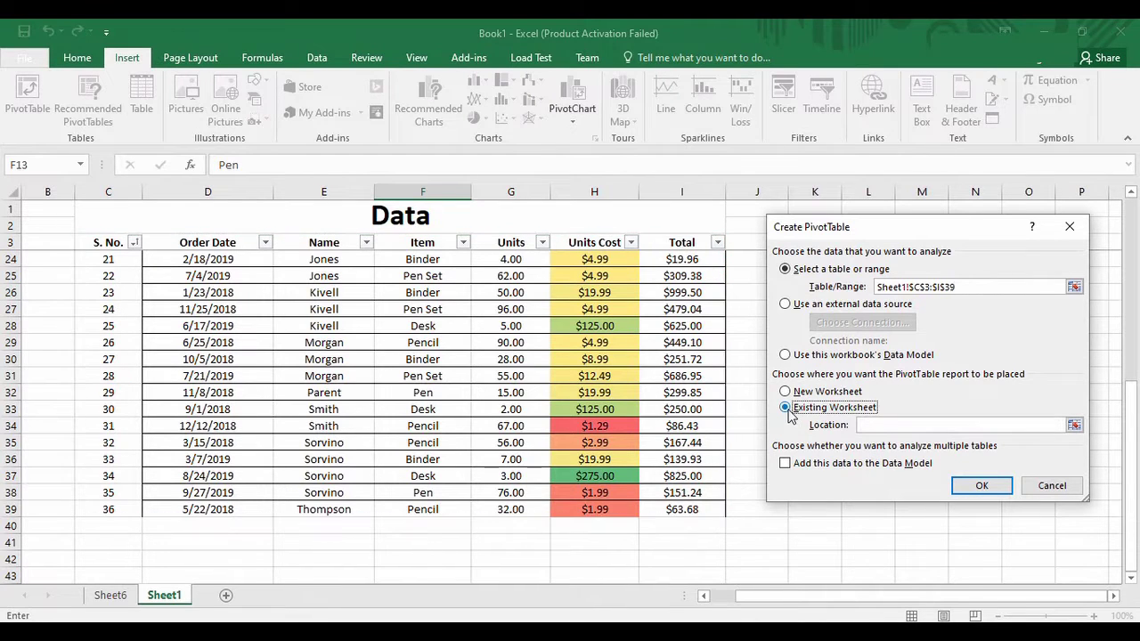
drag(898, 229, 400, 228)
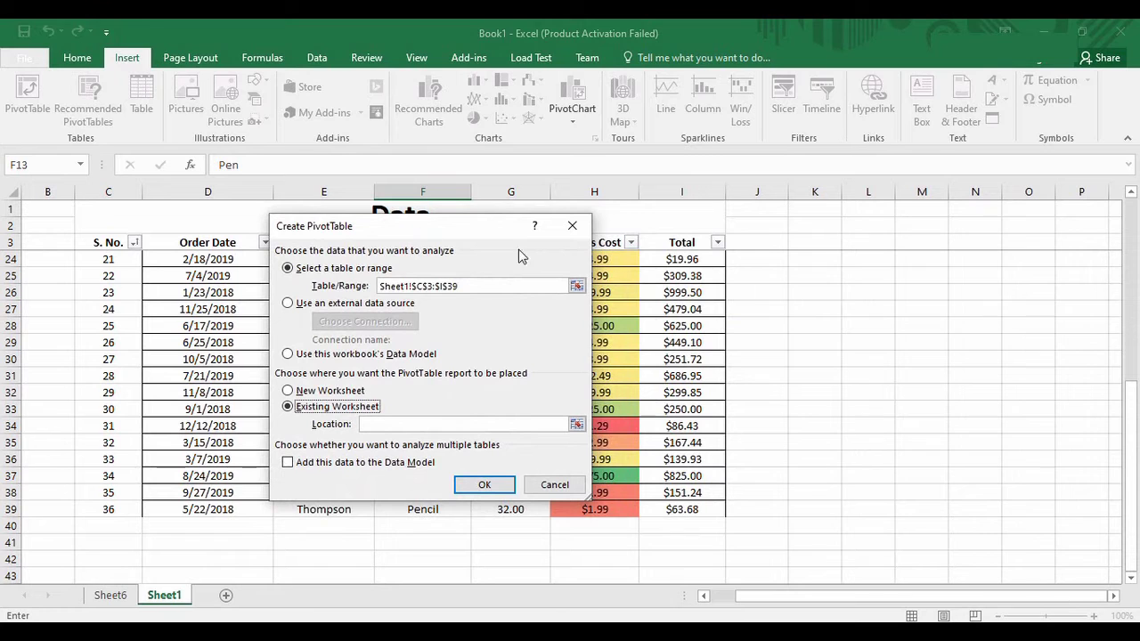
drag(1136, 461, 1136, 257)
click(821, 305)
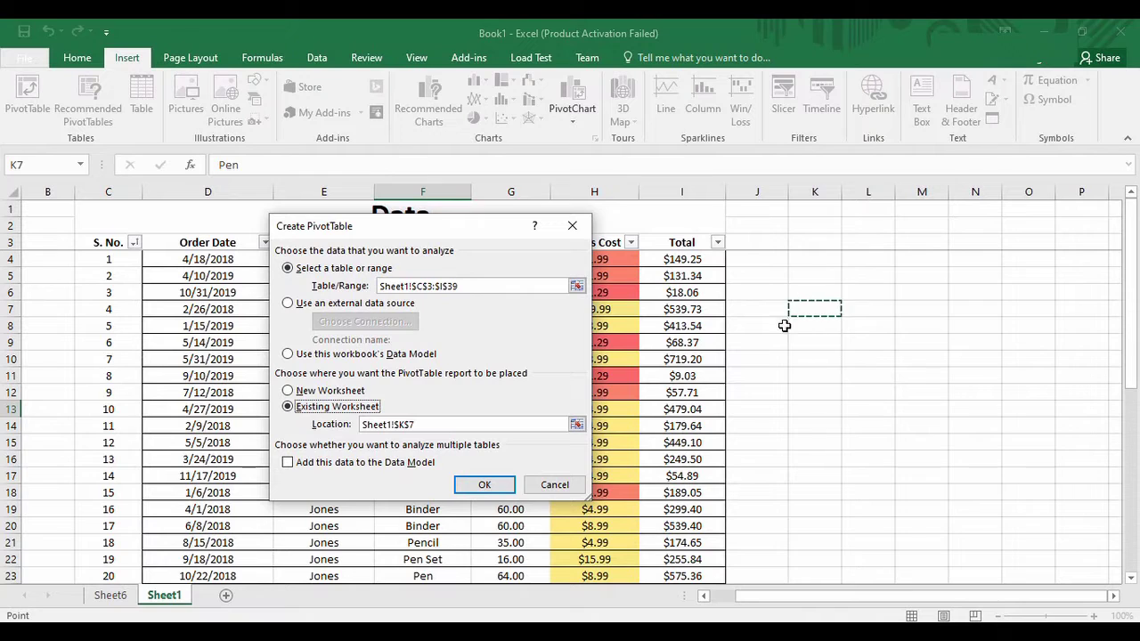
Step: Create the PivotTable on a new worksheet, and reposition and widen its field list
click(291, 391)
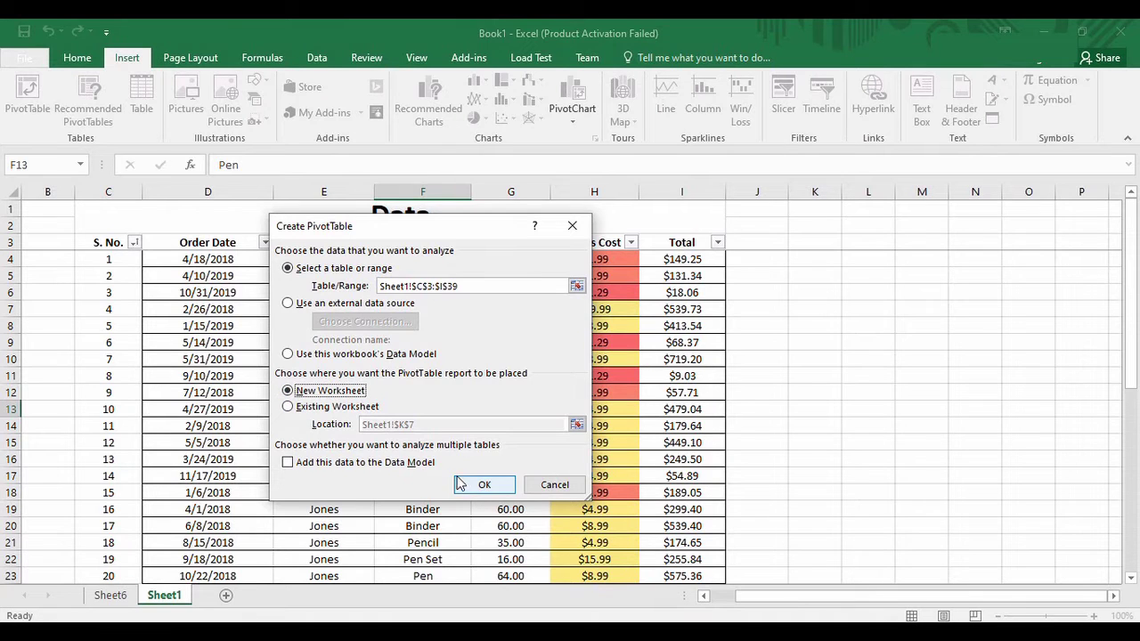
click(464, 485)
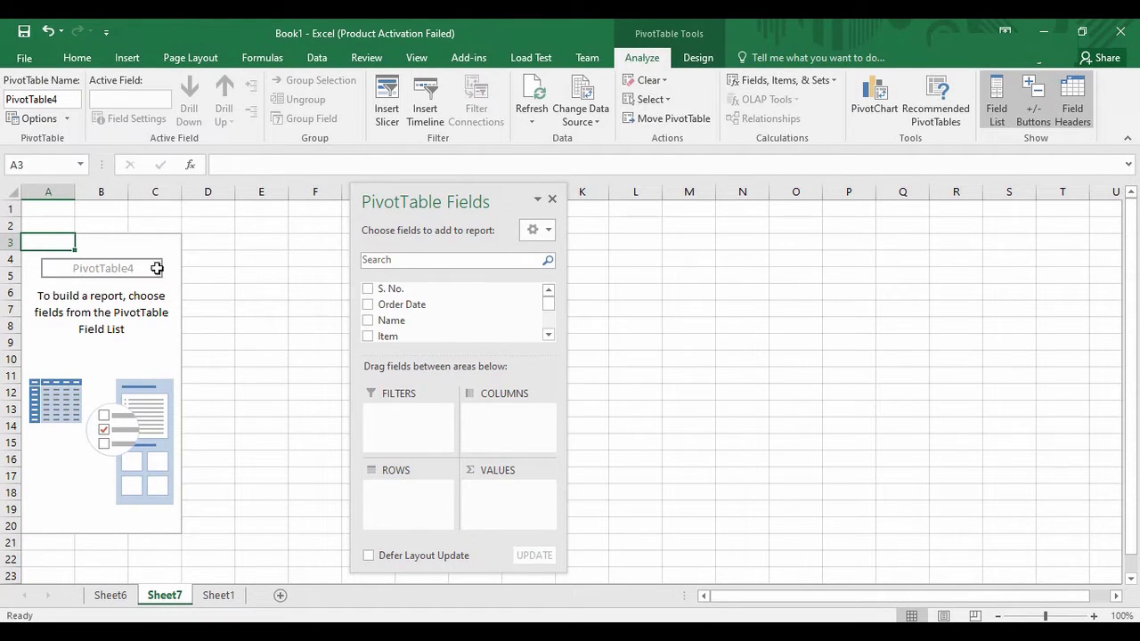
drag(415, 200, 369, 120)
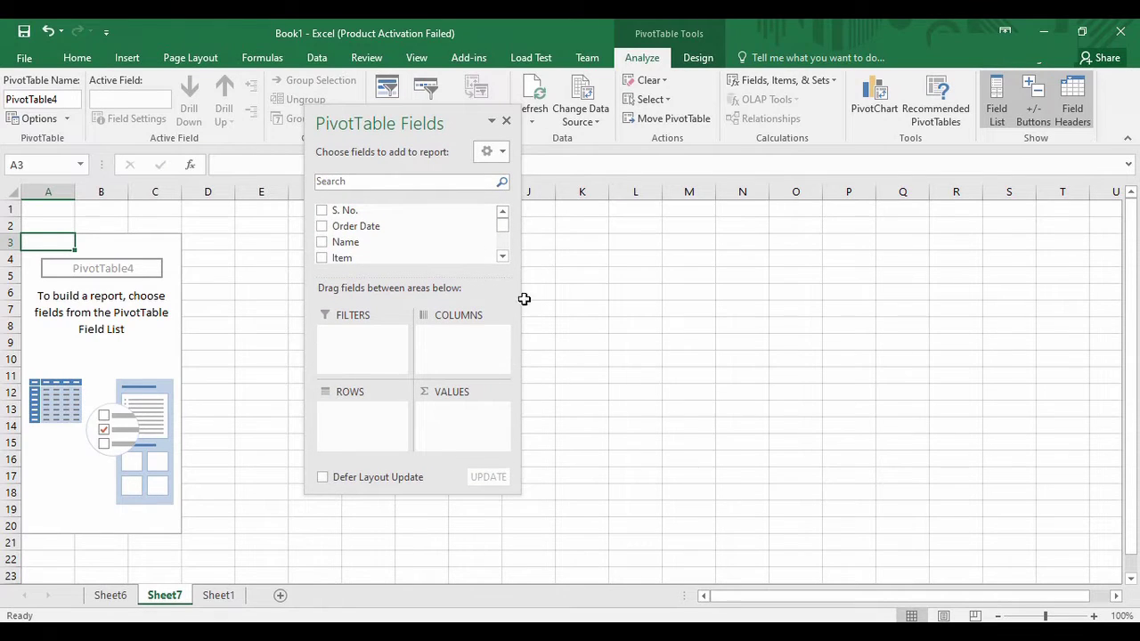
drag(521, 283, 757, 320)
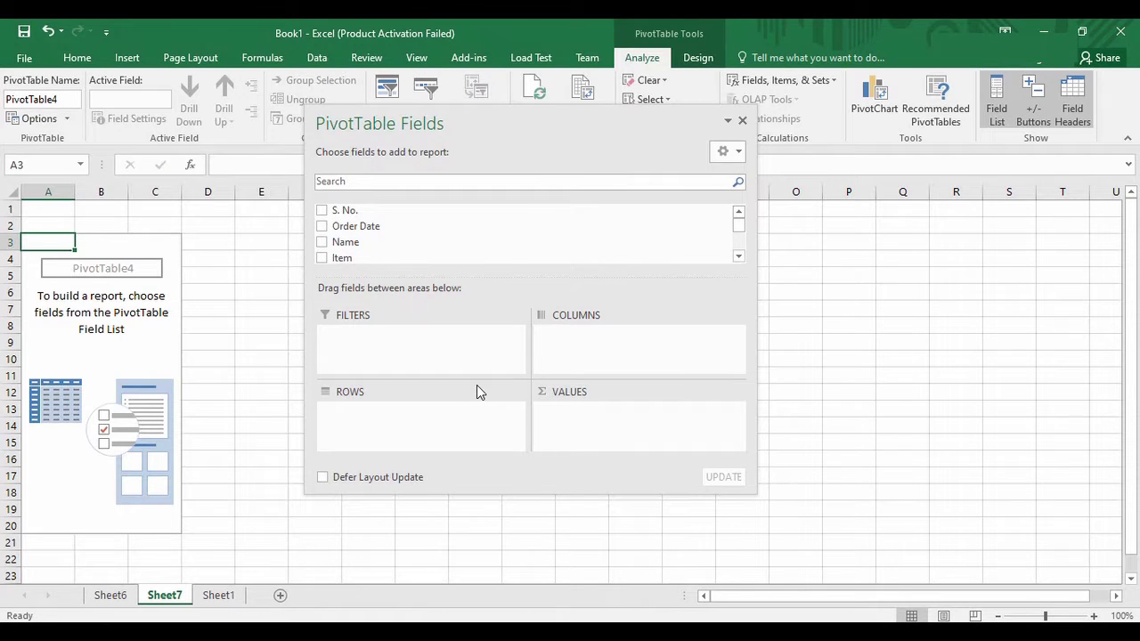
Step: Compare the column headings of the source data in Sheet1 with the fields available for the PivotTable
click(217, 595)
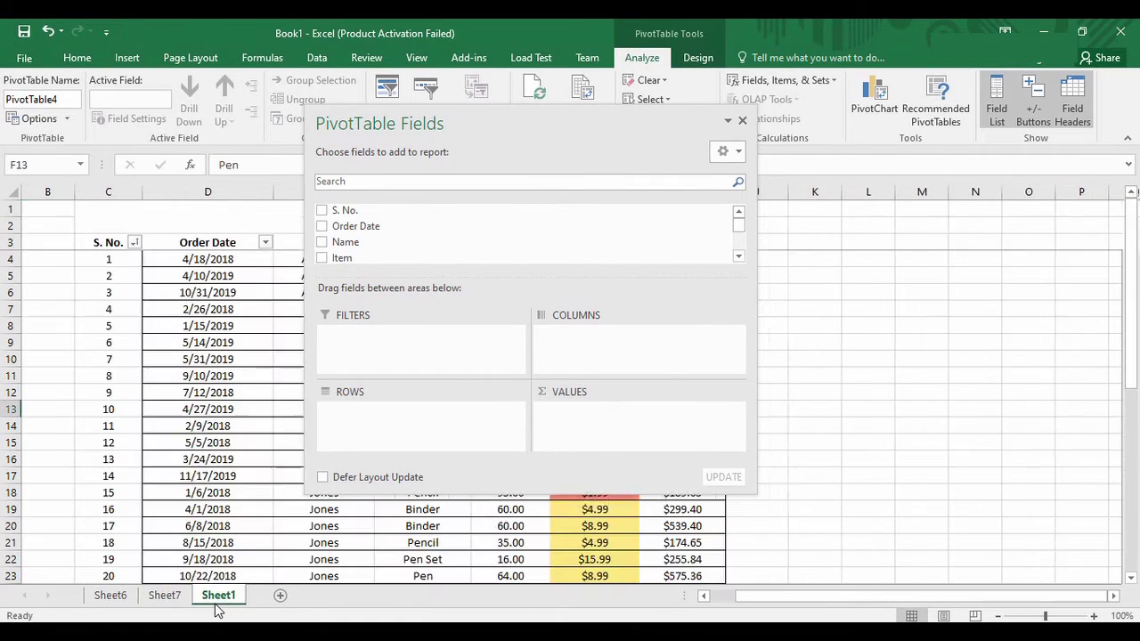
click(771, 389)
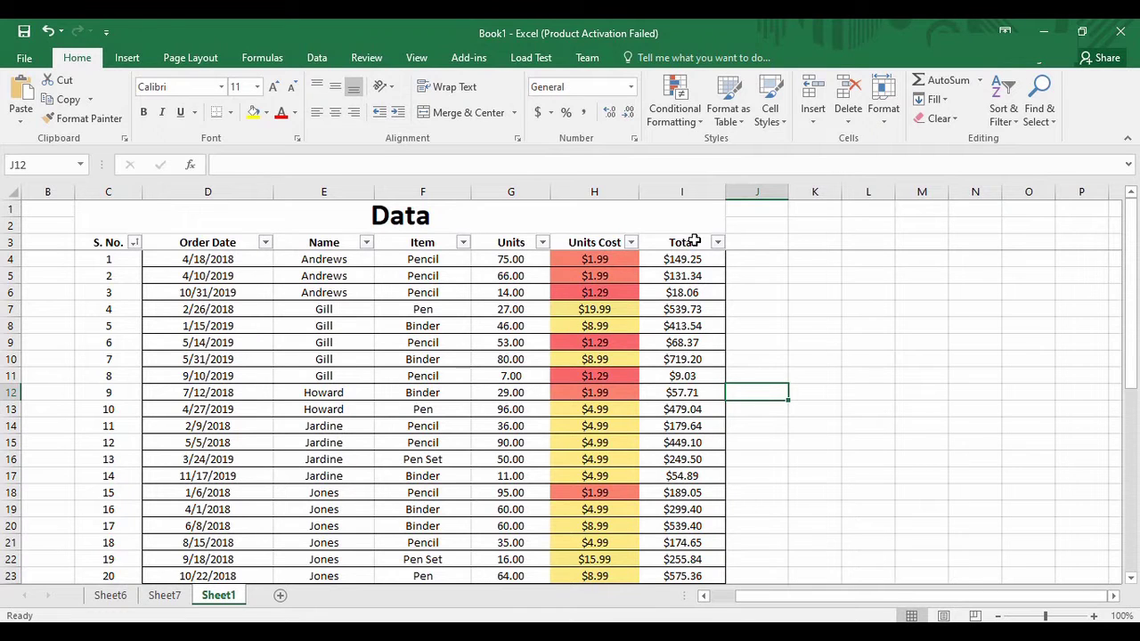
click(164, 597)
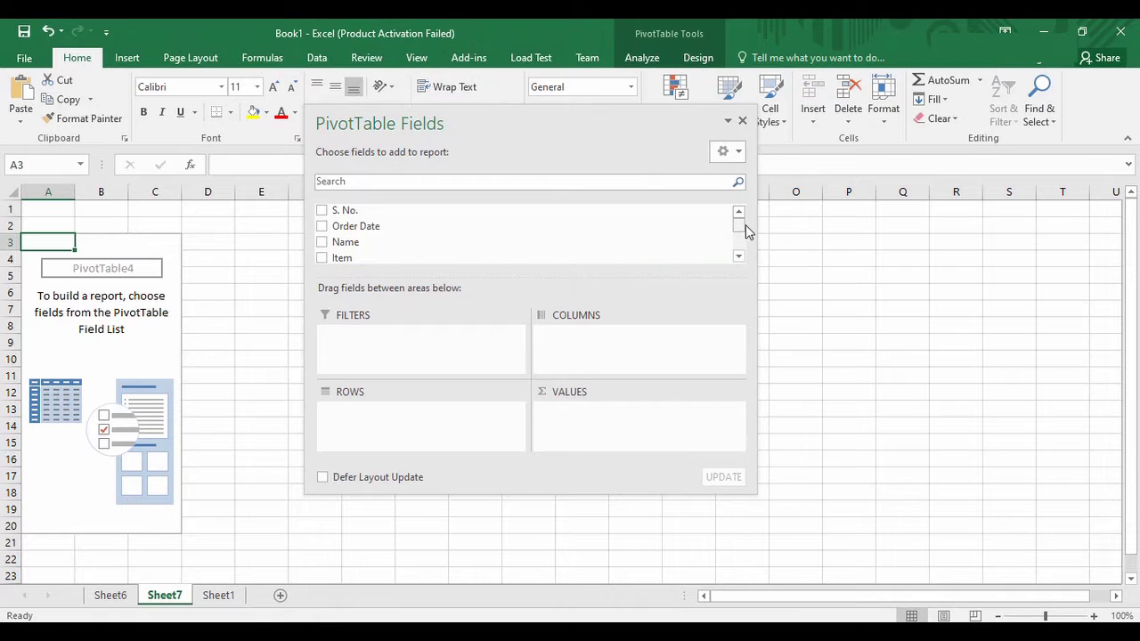
click(714, 258)
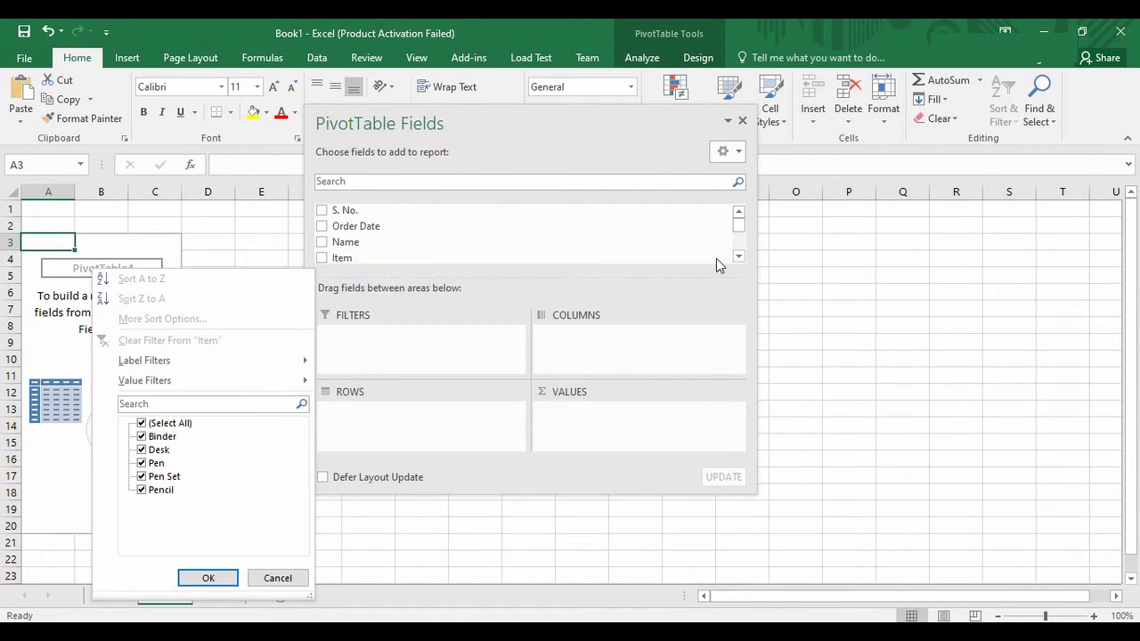
click(740, 224)
mouse_move(740, 223)
mouse_down()
mouse_move(740, 246)
mouse_move(740, 213)
mouse_up()
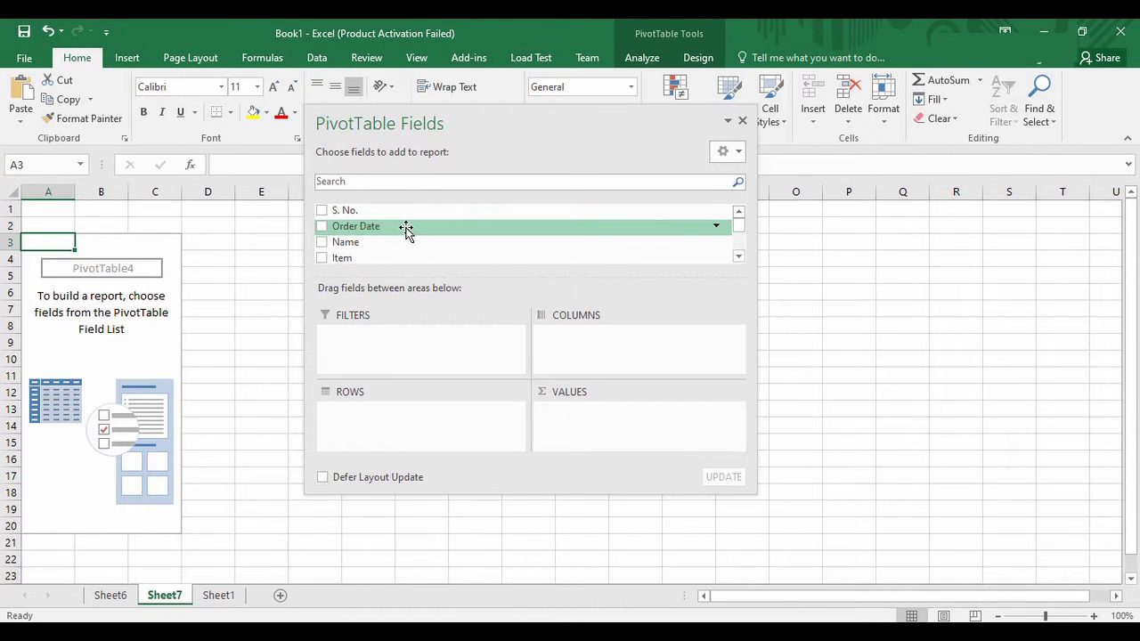
Step: Place Order Date in the PivotTable's columns, and Units in both its rows and its values
drag(365, 230, 575, 356)
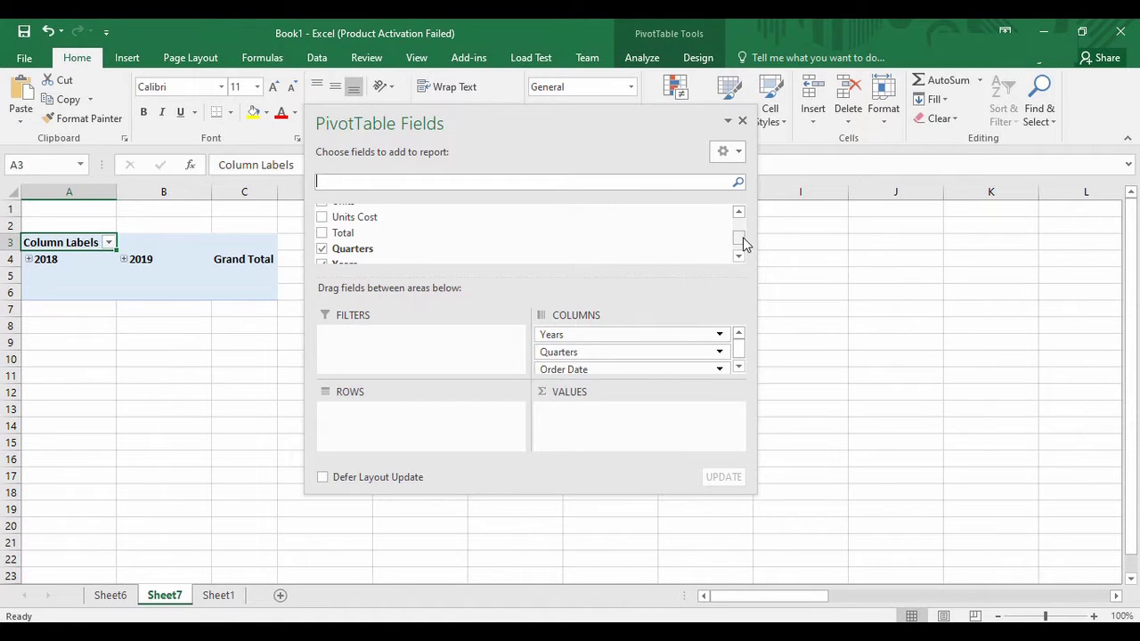
drag(738, 239, 740, 225)
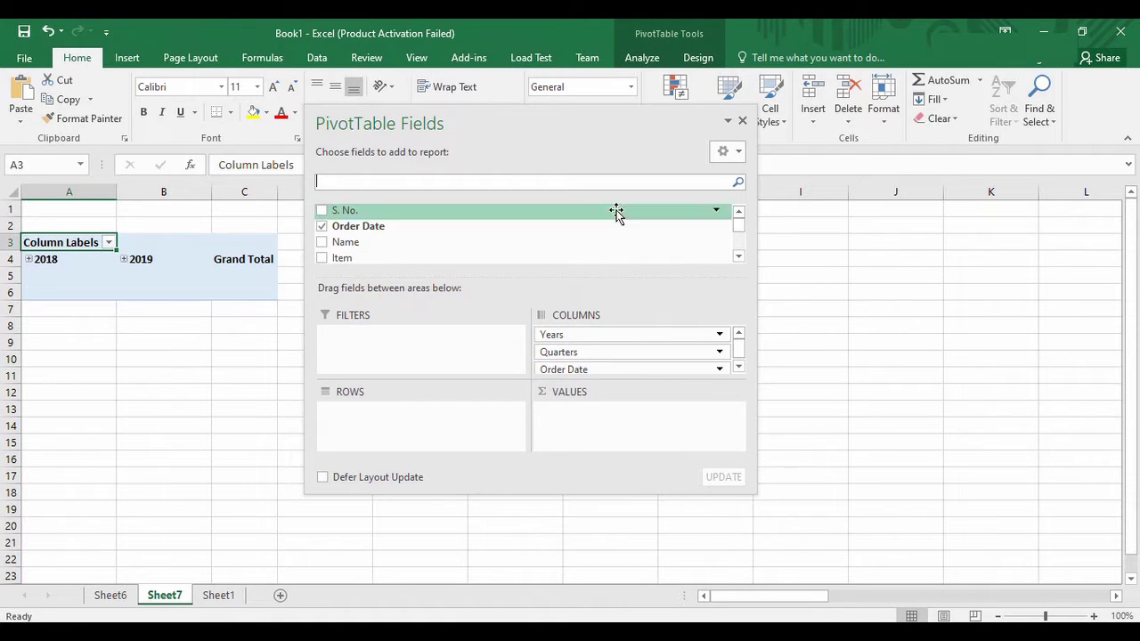
click(738, 256)
click(739, 258)
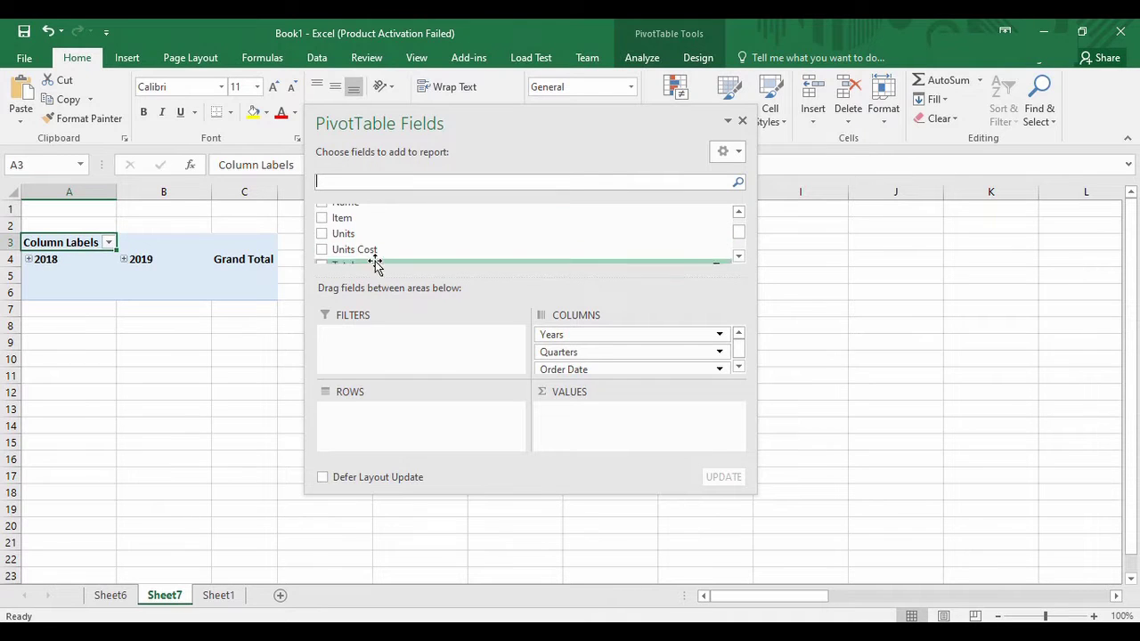
drag(353, 238, 377, 406)
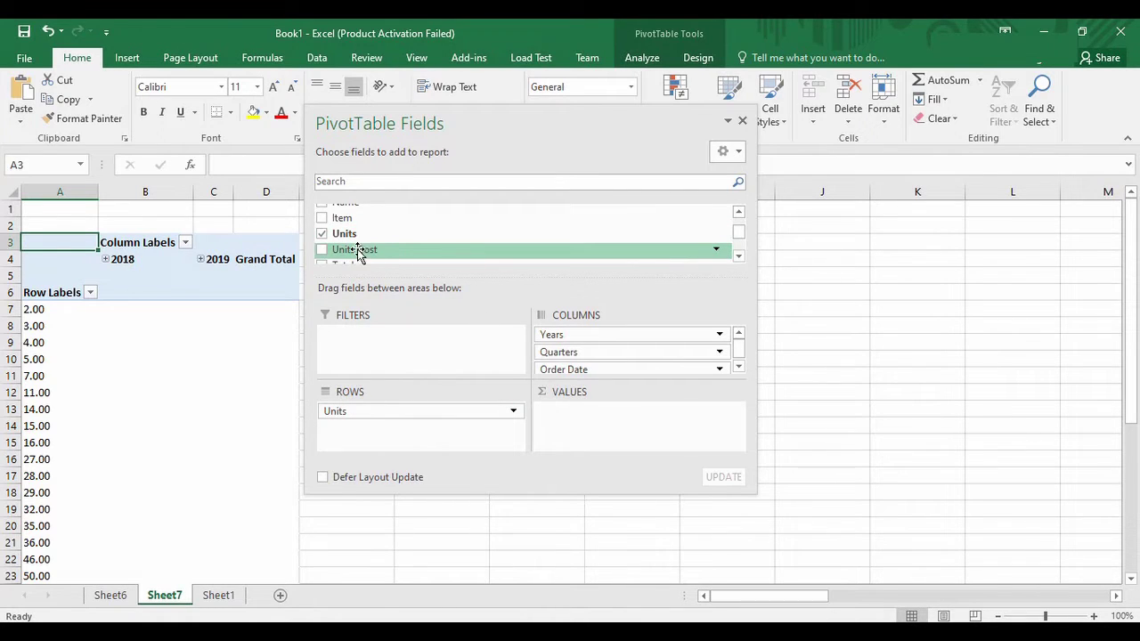
drag(344, 233, 581, 422)
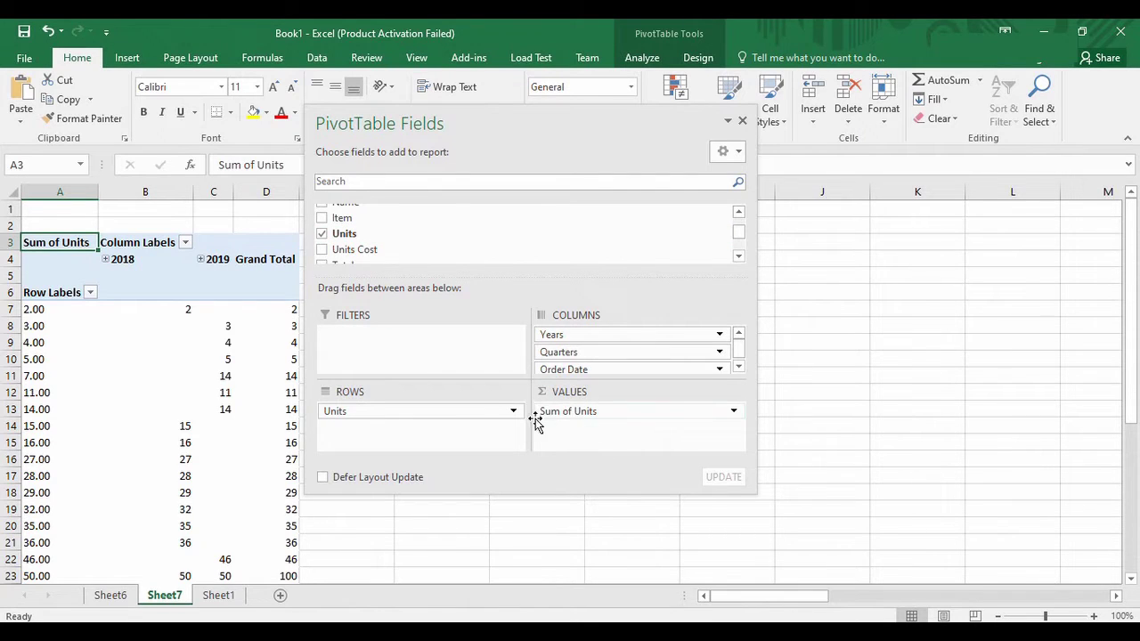
Step: Replace Units with Item in the PivotTable's rows, and move the field list clear of the report
click(455, 414)
drag(341, 221, 381, 443)
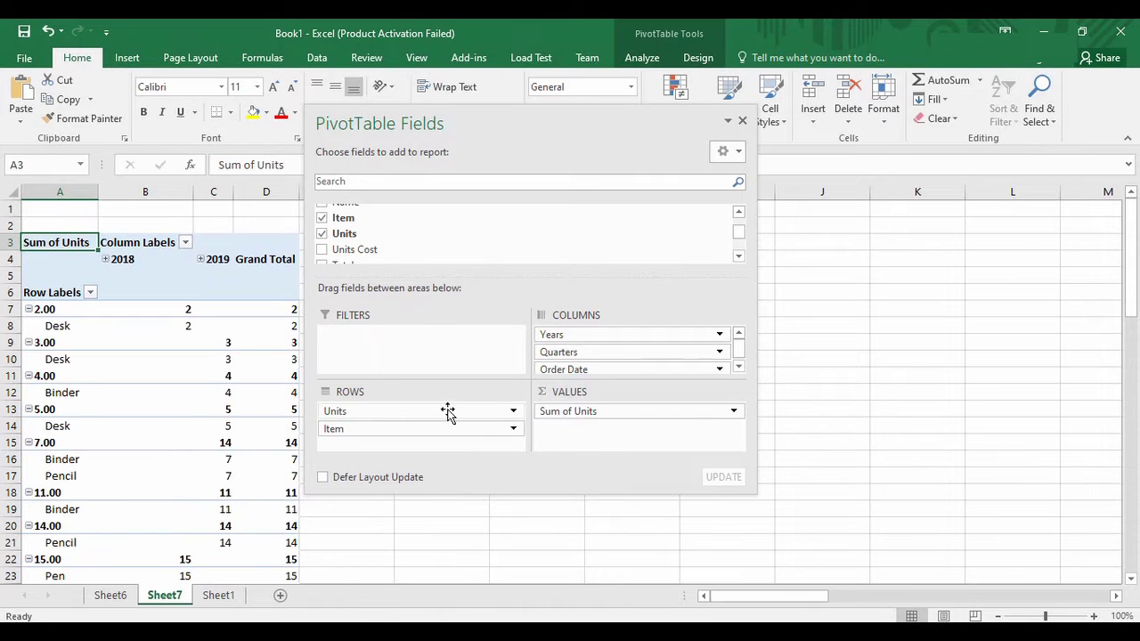
drag(509, 409, 465, 230)
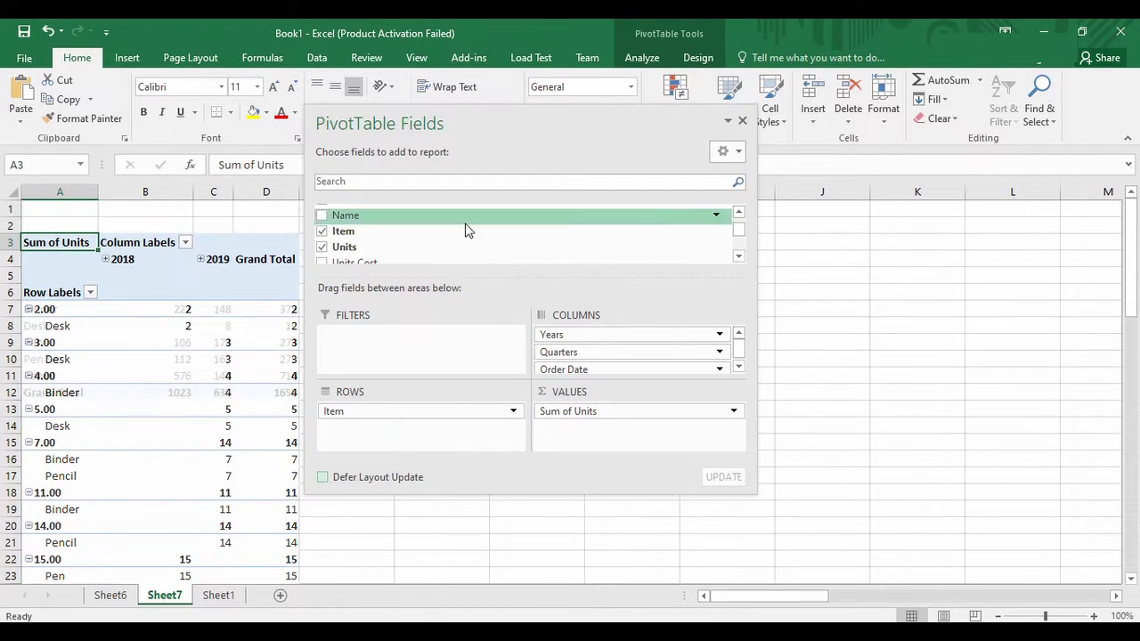
drag(585, 131, 738, 170)
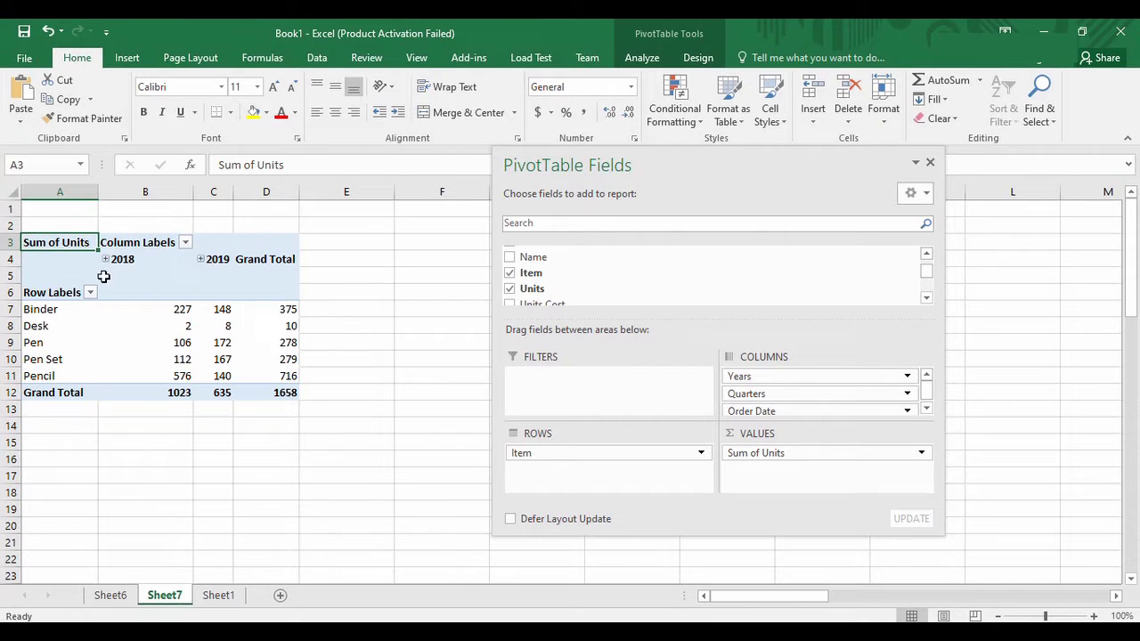
Step: Examine the PivotTable's unit sums for each item by year, along with the row, column and overall grand totals
mouse_move(191, 319)
mouse_move(229, 388)
click(320, 309)
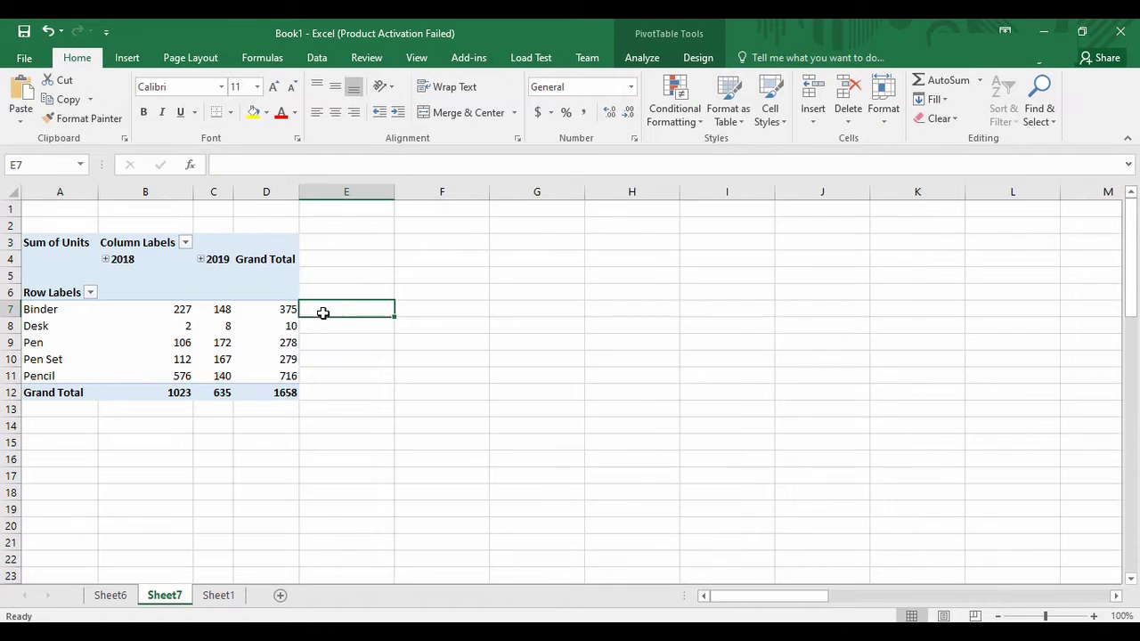
click(292, 309)
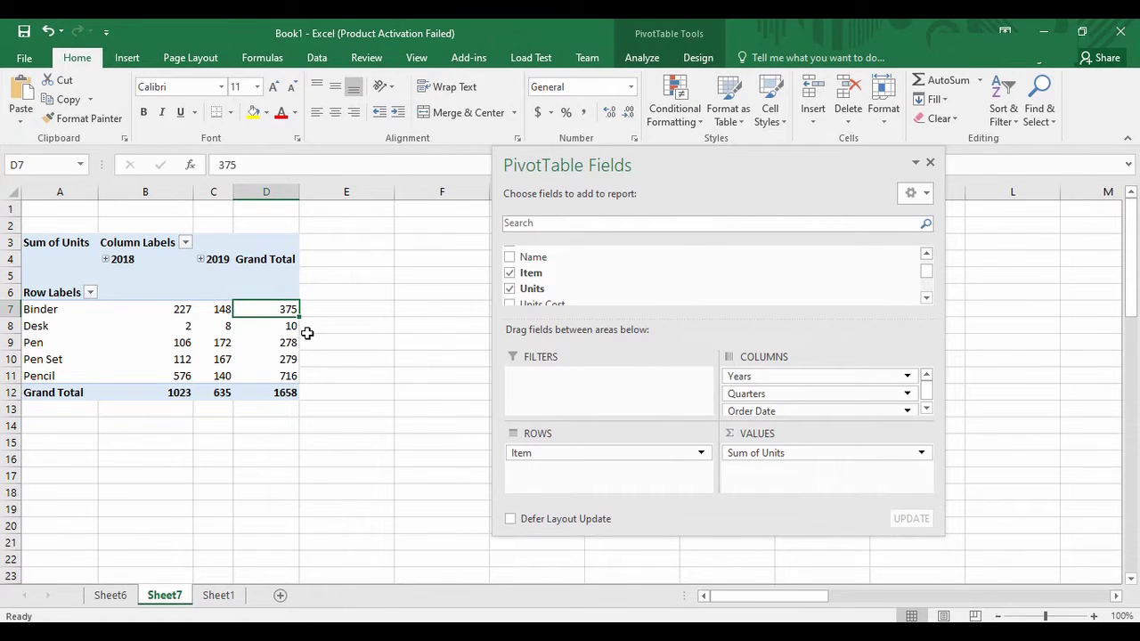
click(42, 313)
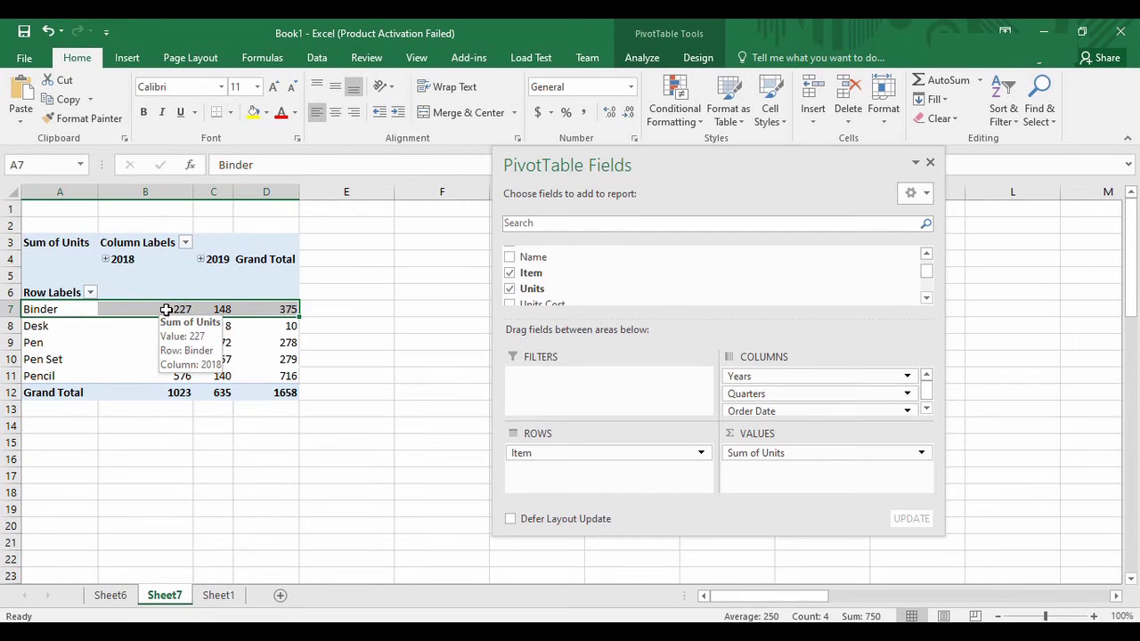
click(169, 308)
click(215, 308)
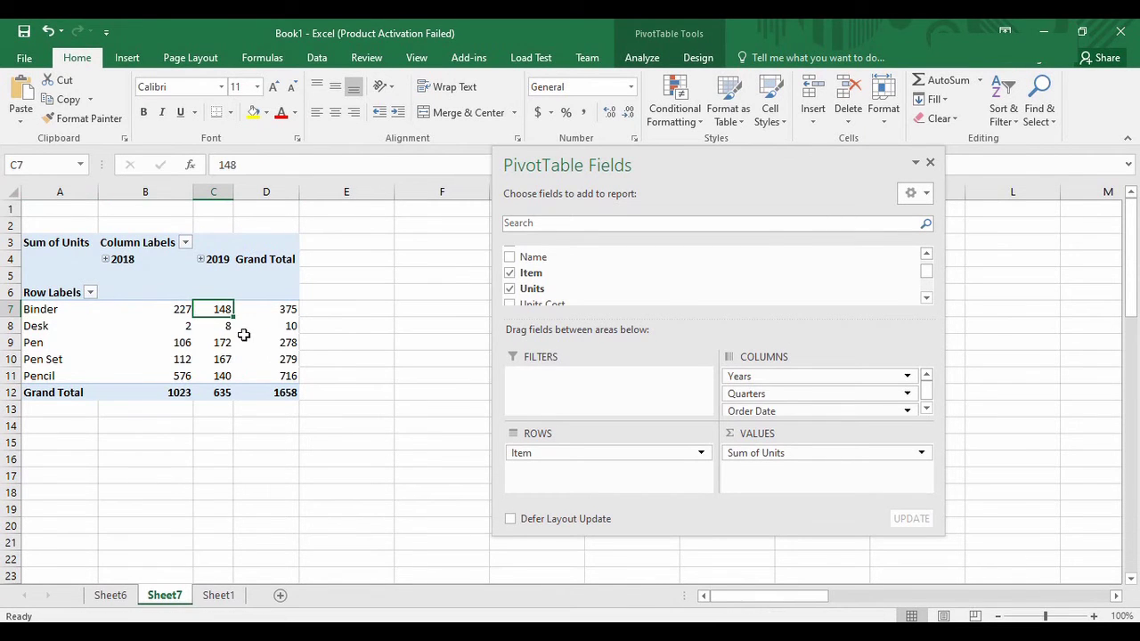
click(178, 392)
click(182, 312)
click(181, 342)
click(181, 376)
click(178, 393)
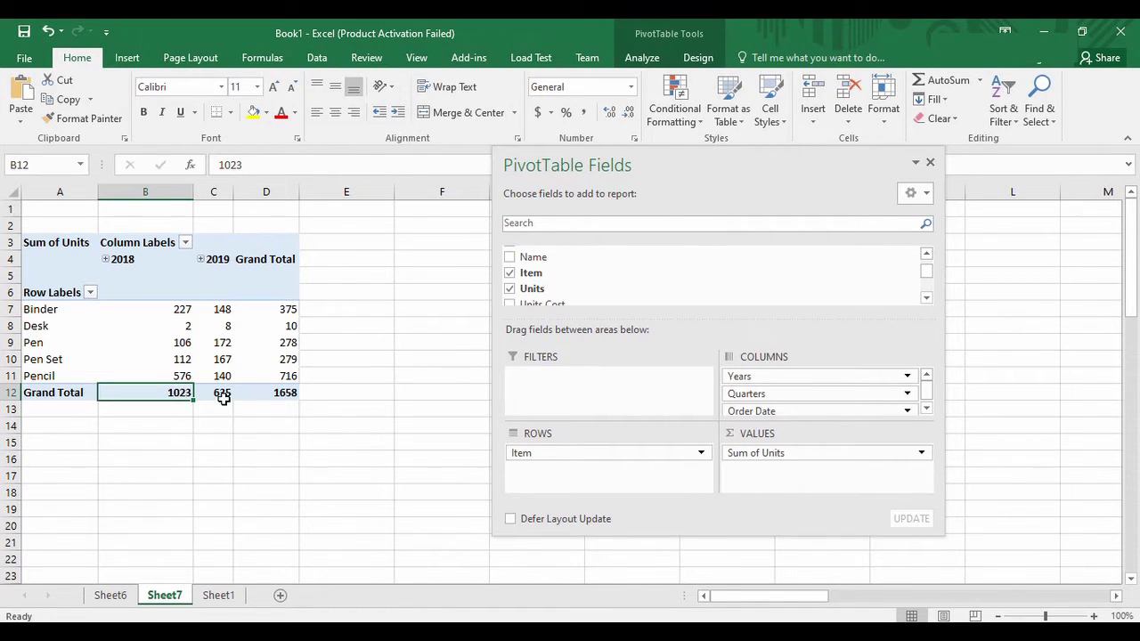
click(221, 397)
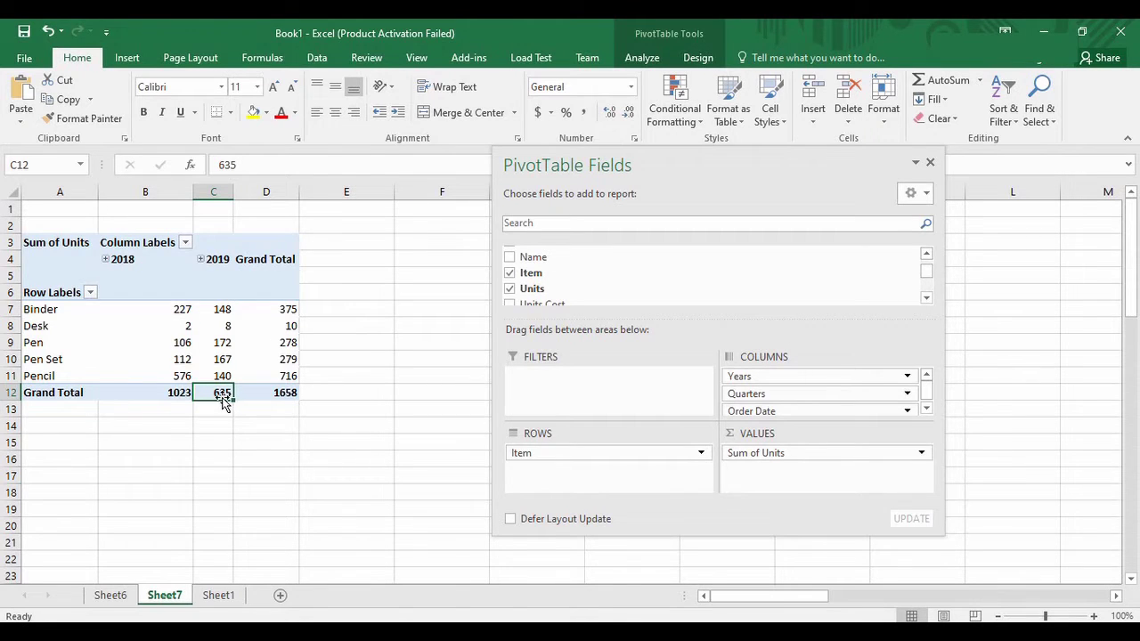
click(281, 392)
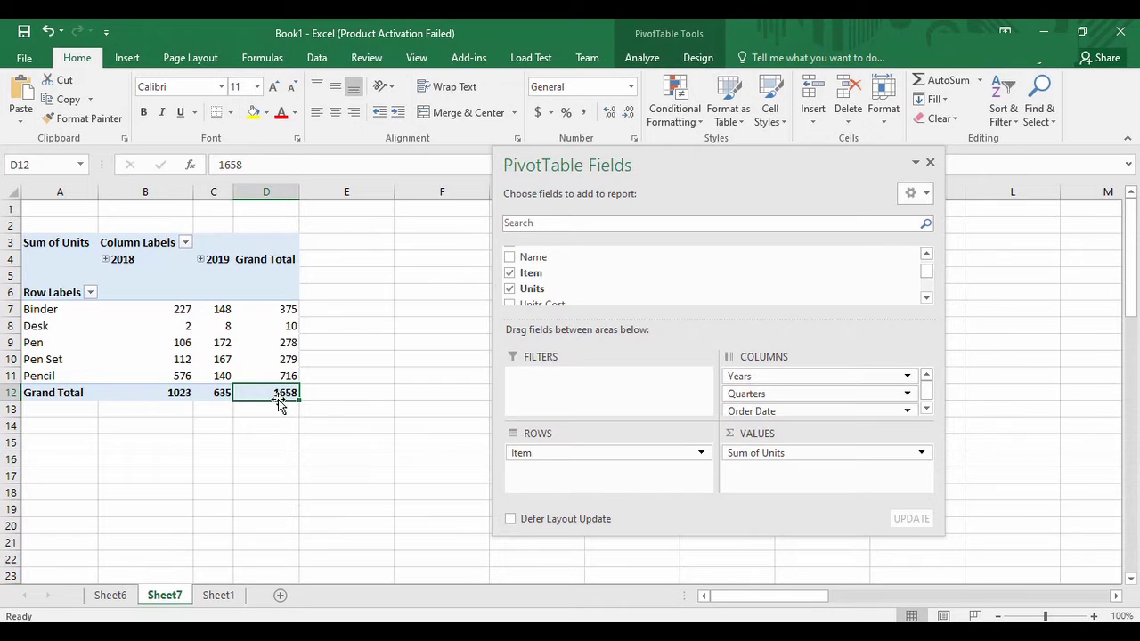
Step: Drill down into Desk's 2018 unit sum to list its source records on a separate sheet
click(182, 327)
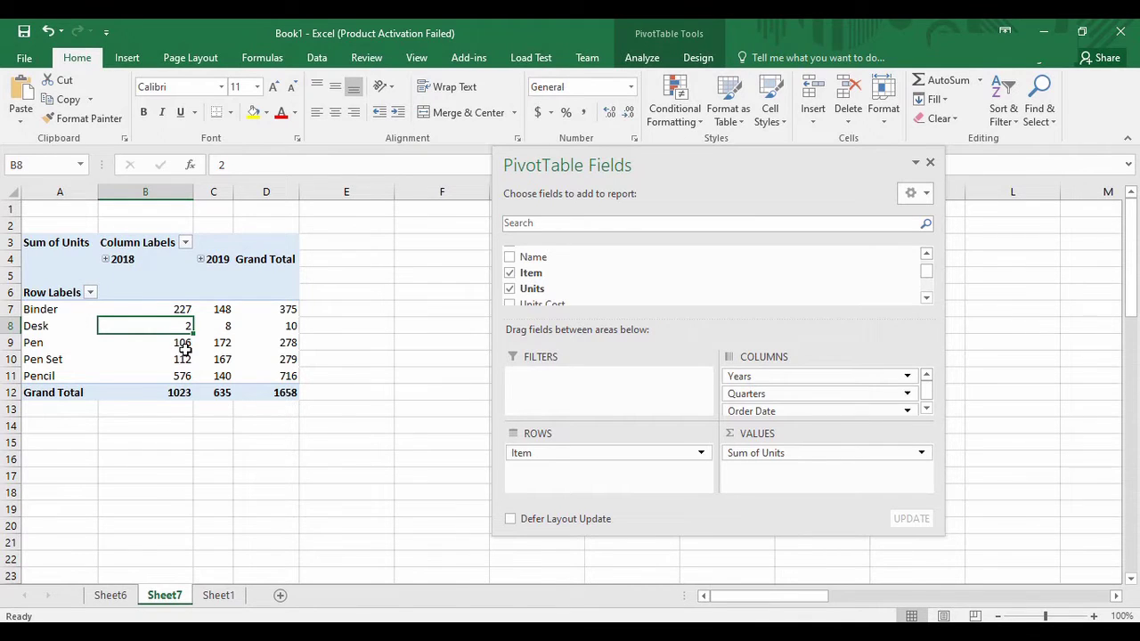
mouse_move(185, 350)
mouse_move(176, 327)
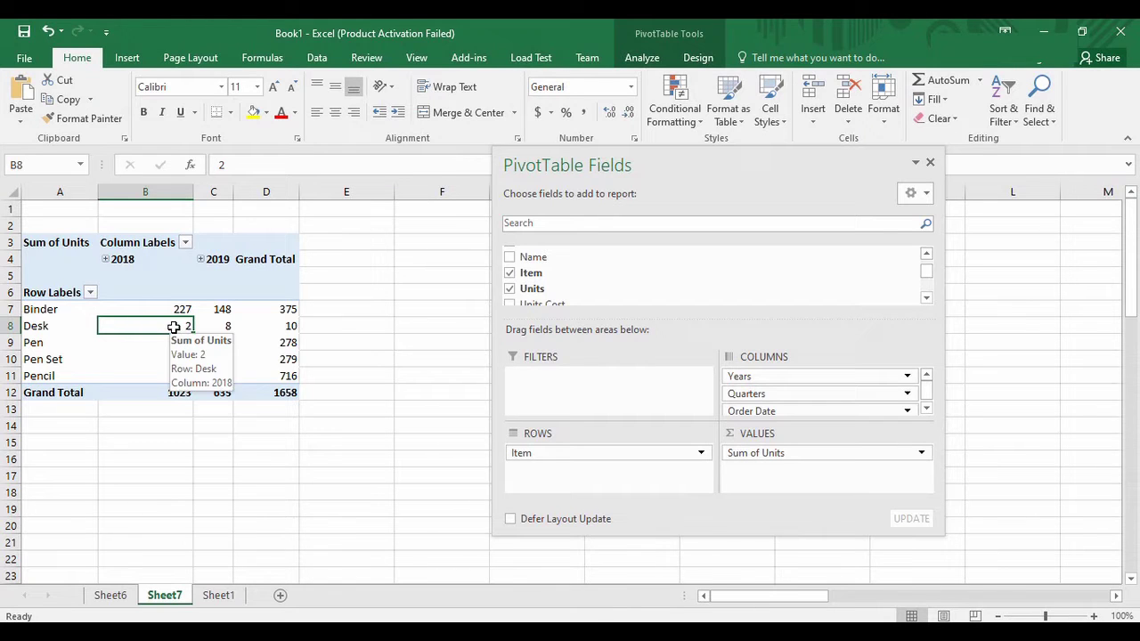
double_click(173, 327)
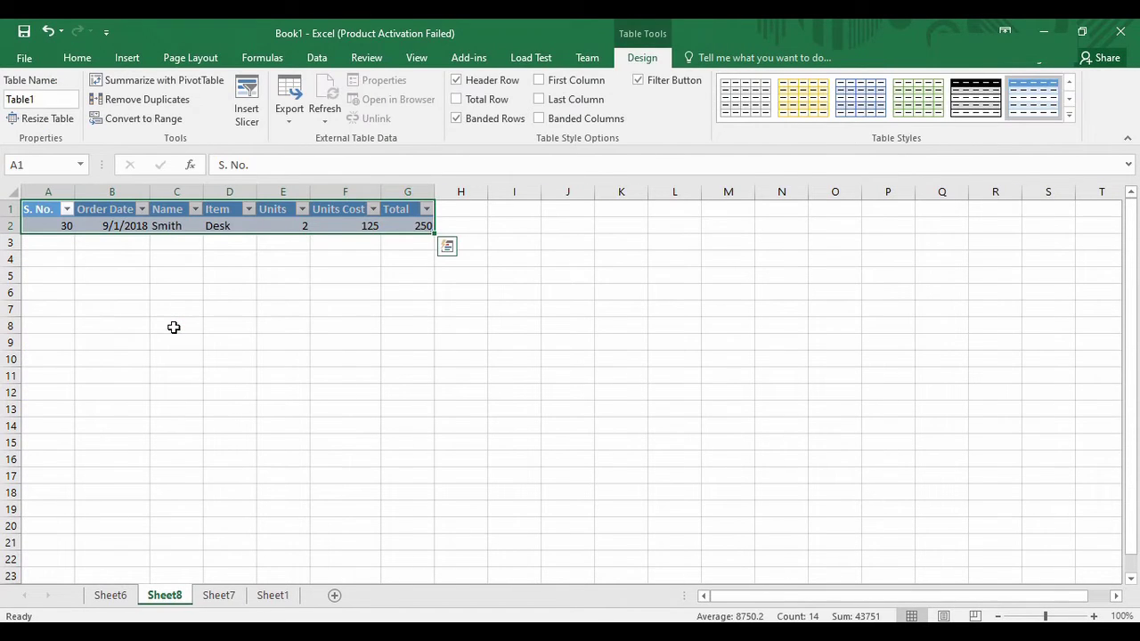
Step: Examine the order date, name, item and units of the Desk source record
click(285, 361)
click(1132, 454)
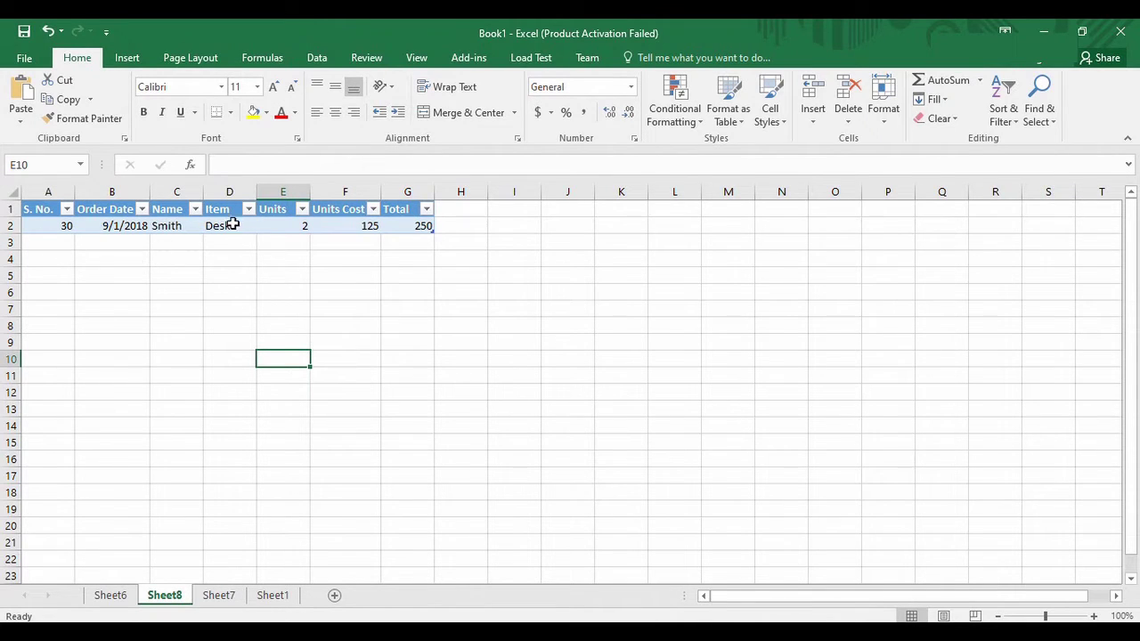
click(129, 241)
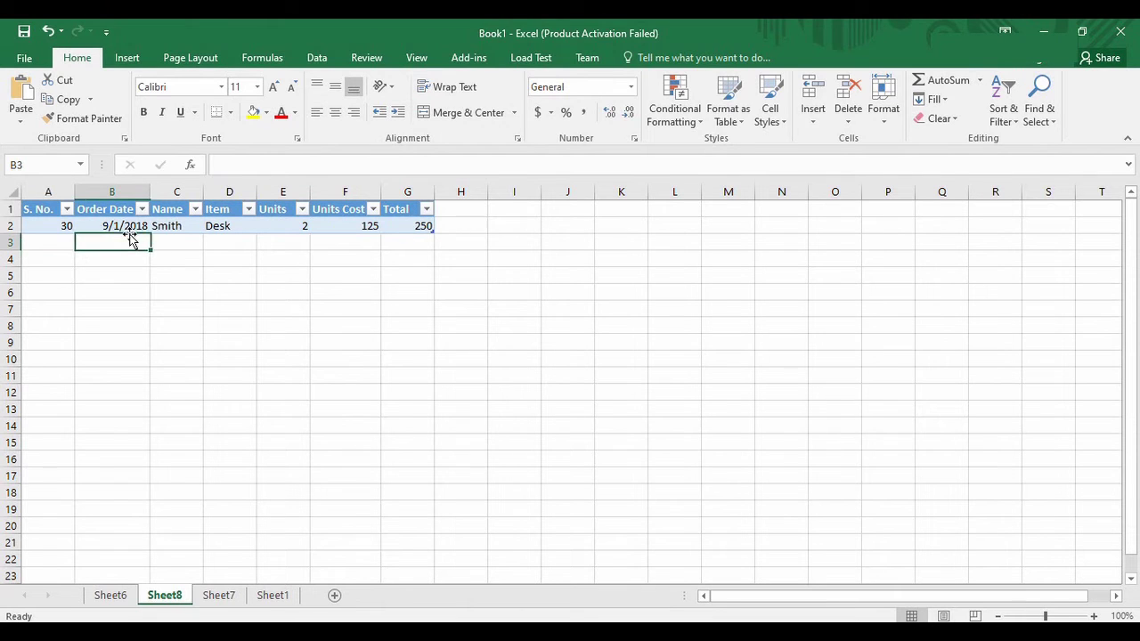
click(113, 228)
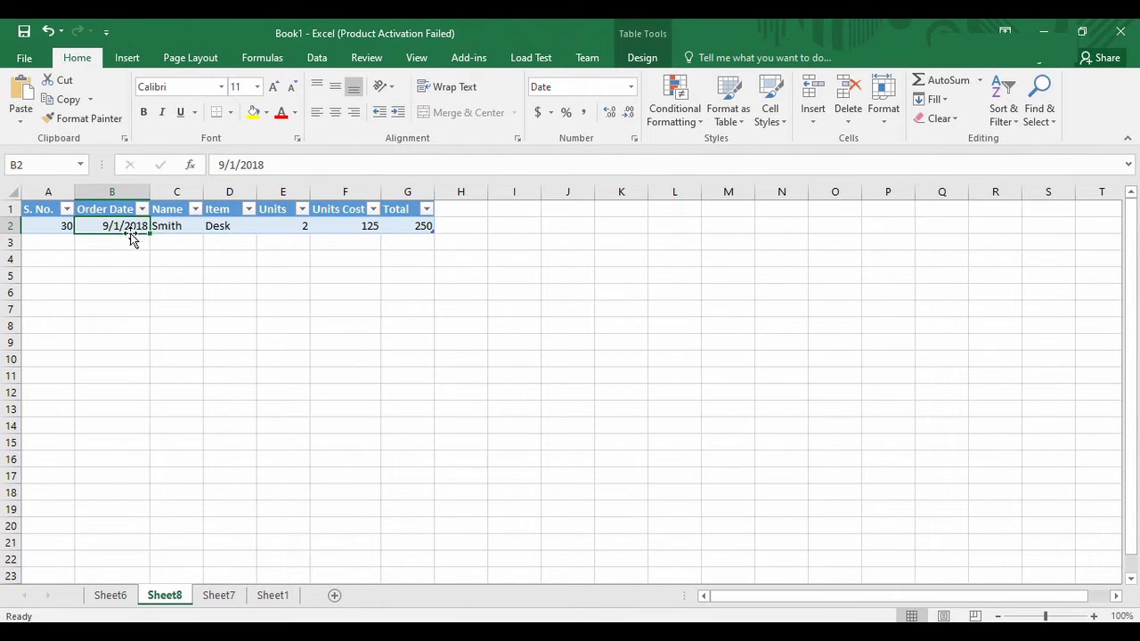
click(172, 231)
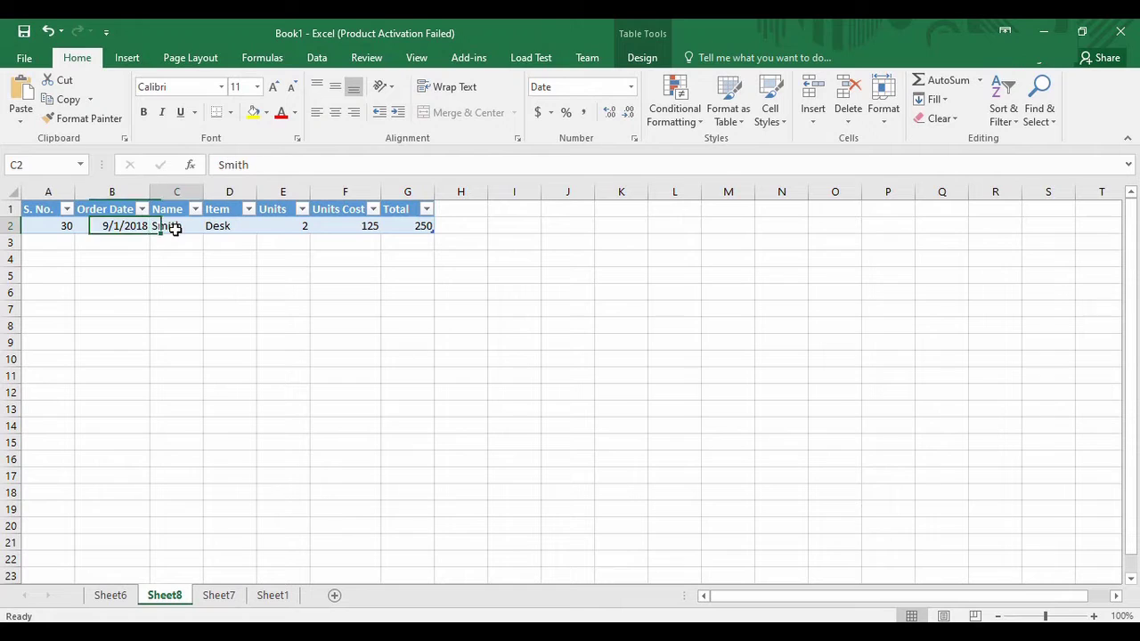
click(282, 225)
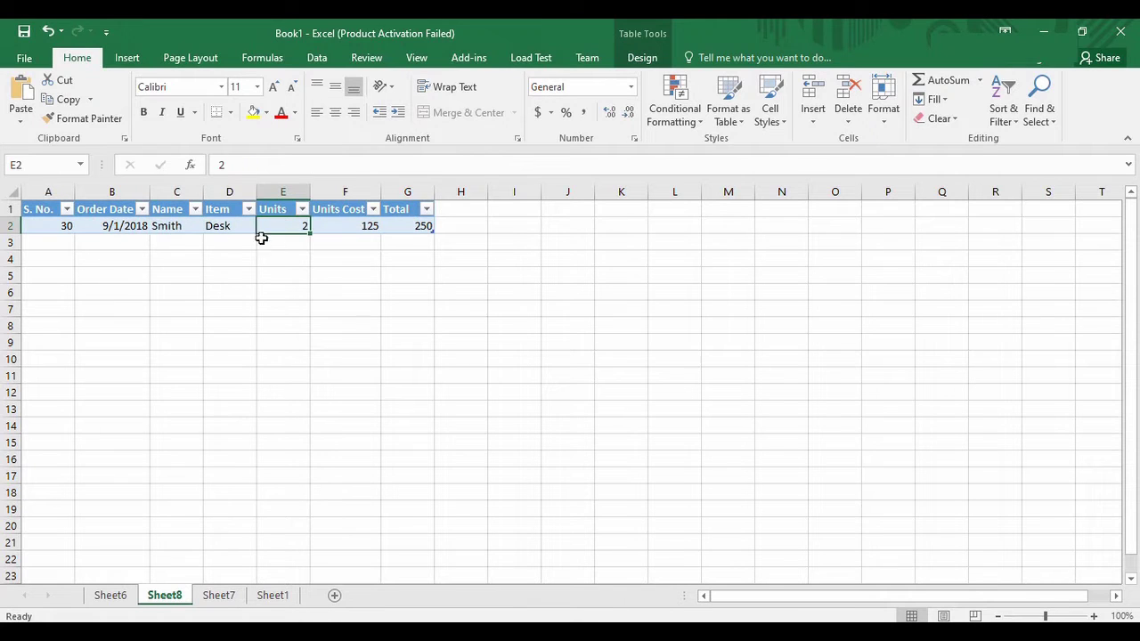
click(222, 228)
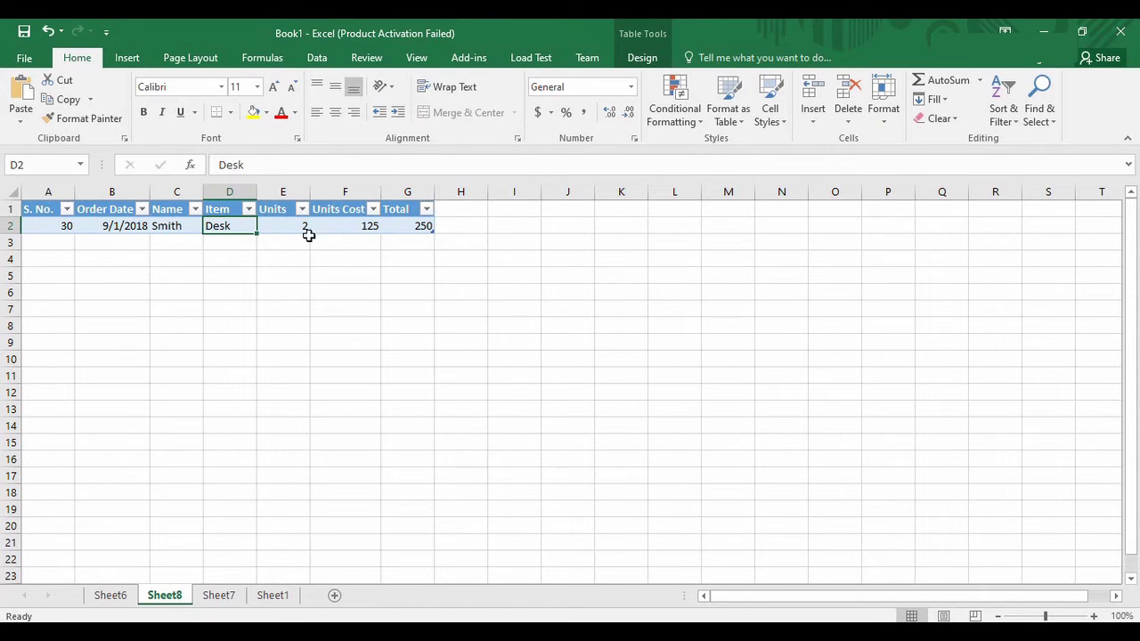
Step: Return to the PivotTable on Sheet7 and put Order Date first among its column fields
click(219, 596)
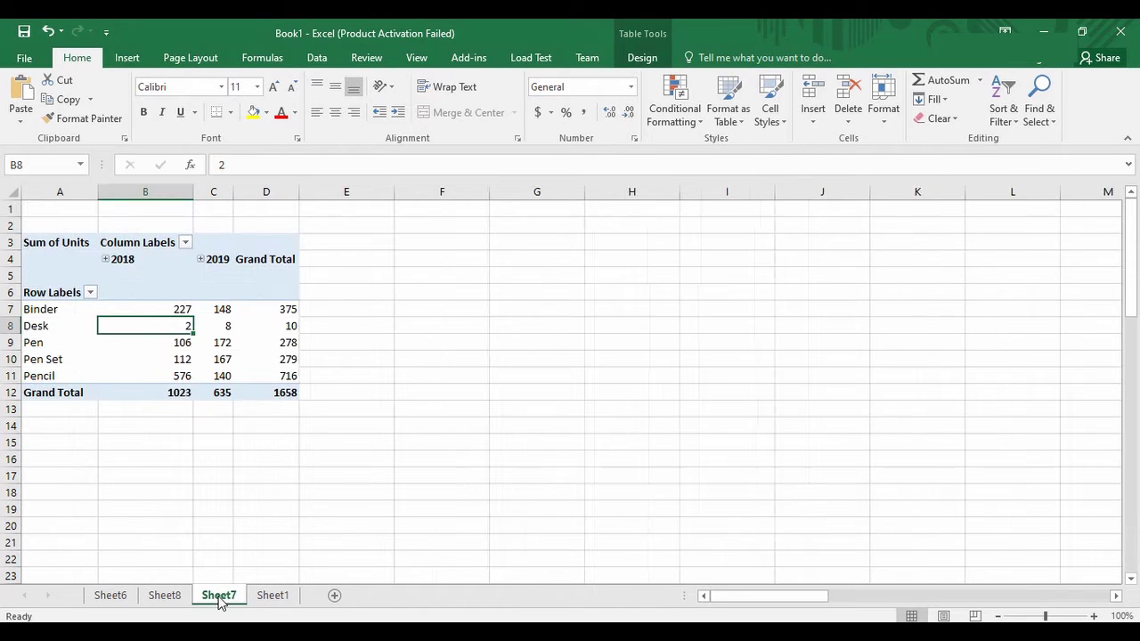
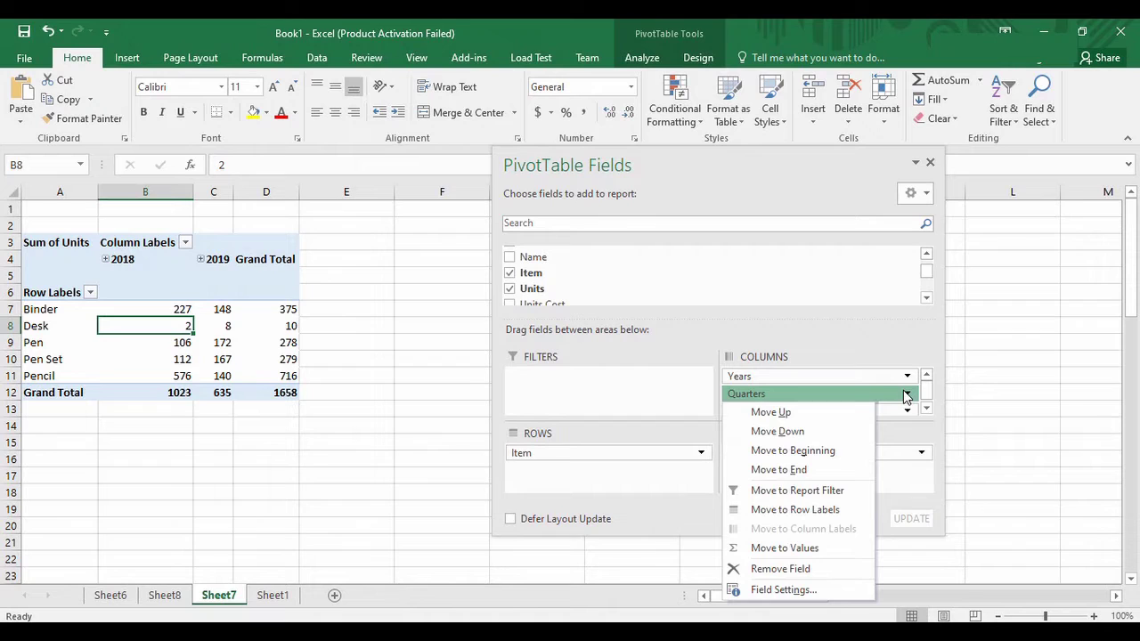
click(906, 396)
click(926, 405)
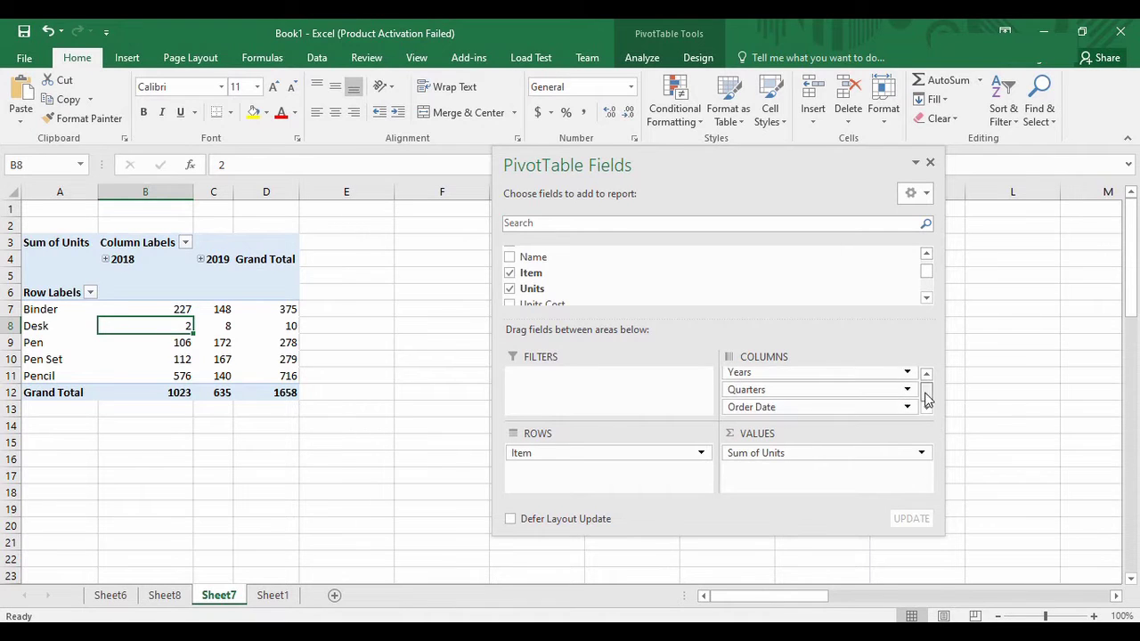
click(907, 407)
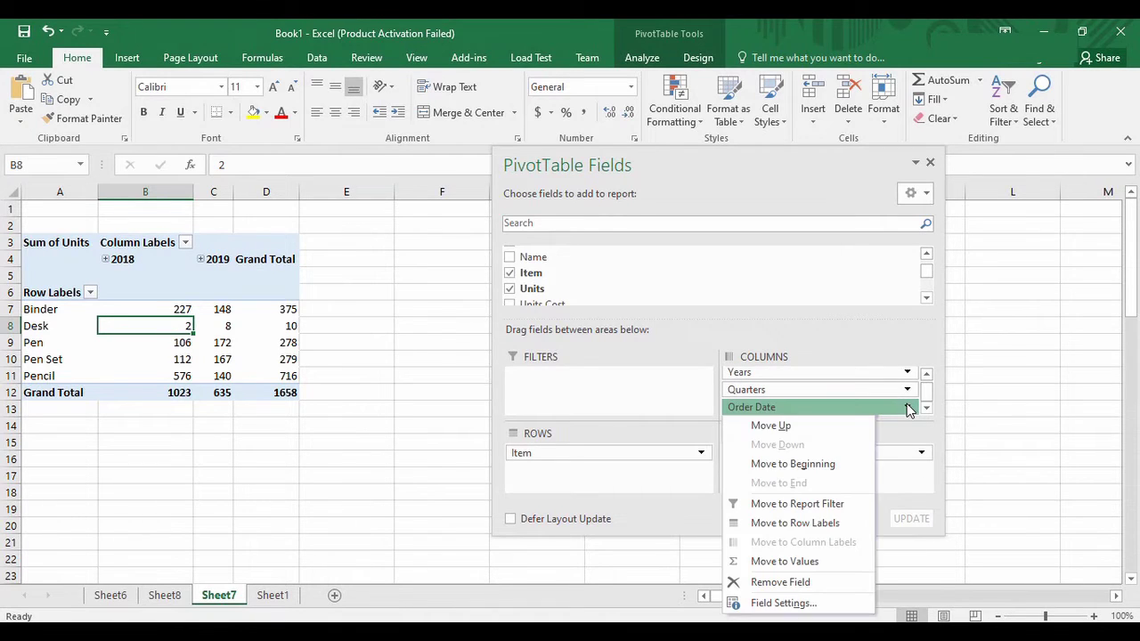
click(807, 466)
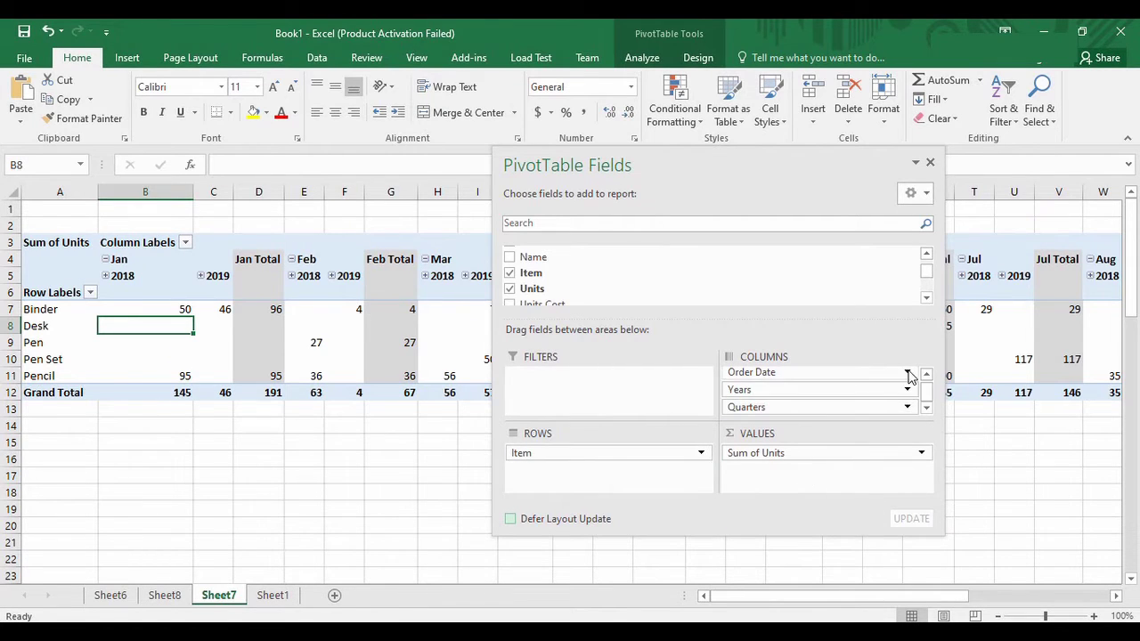
Step: Examine the item unit sums by month, including January's 2018 and 2019 columns and the Jan Total for each item
click(929, 163)
click(303, 476)
mouse_move(712, 602)
mouse_down()
mouse_move(781, 603)
mouse_move(697, 603)
mouse_up()
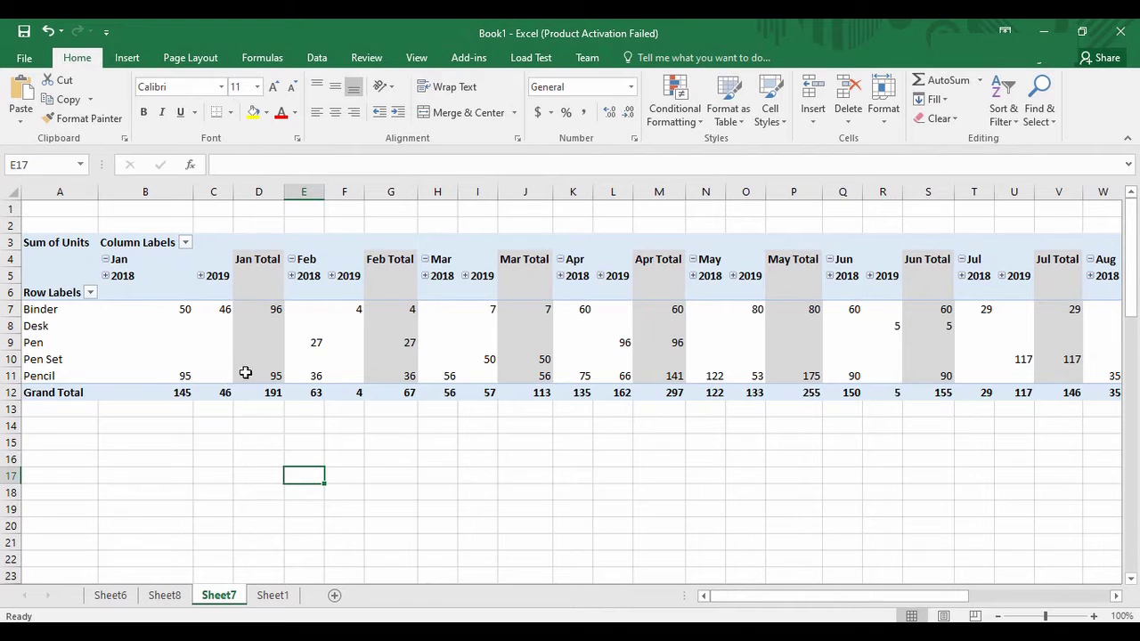
click(122, 276)
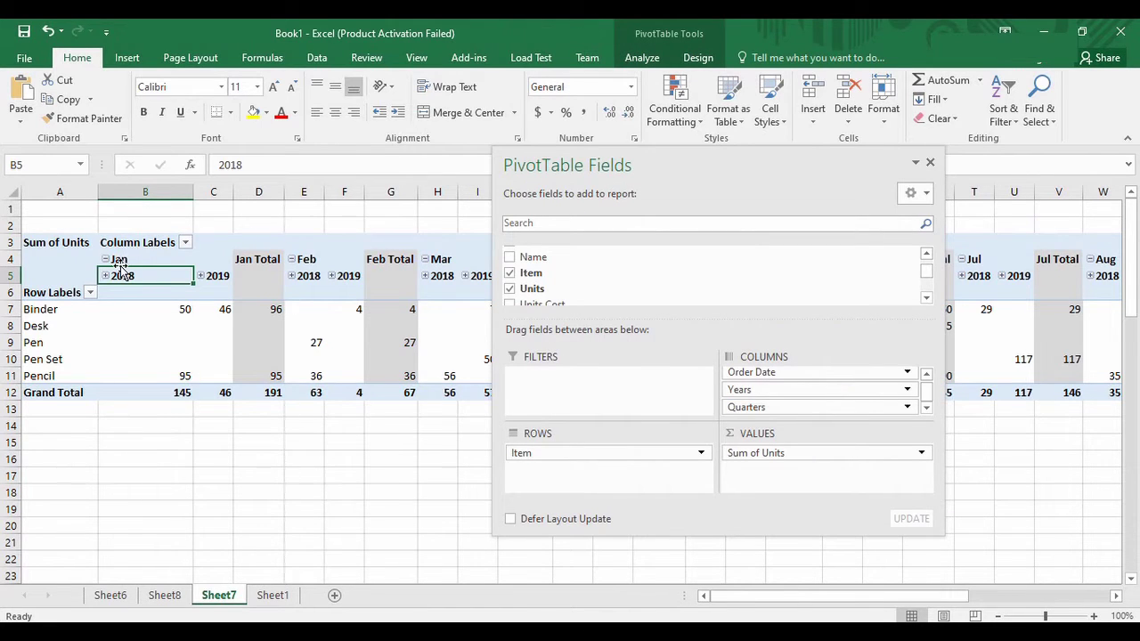
click(219, 290)
click(213, 276)
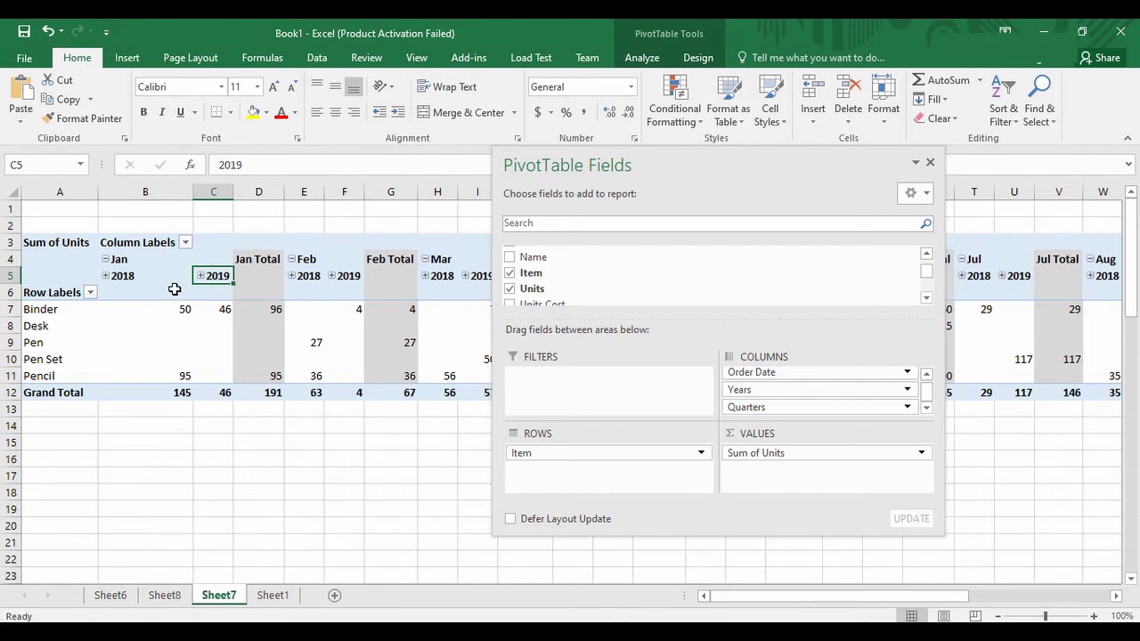
click(263, 258)
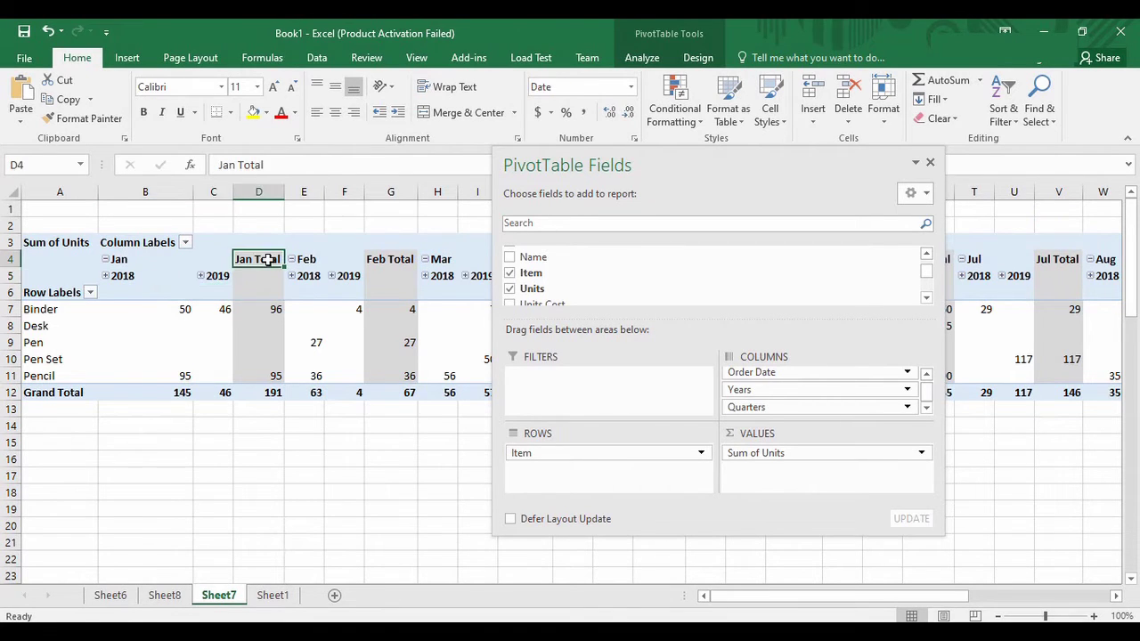
click(273, 310)
click(264, 343)
click(264, 375)
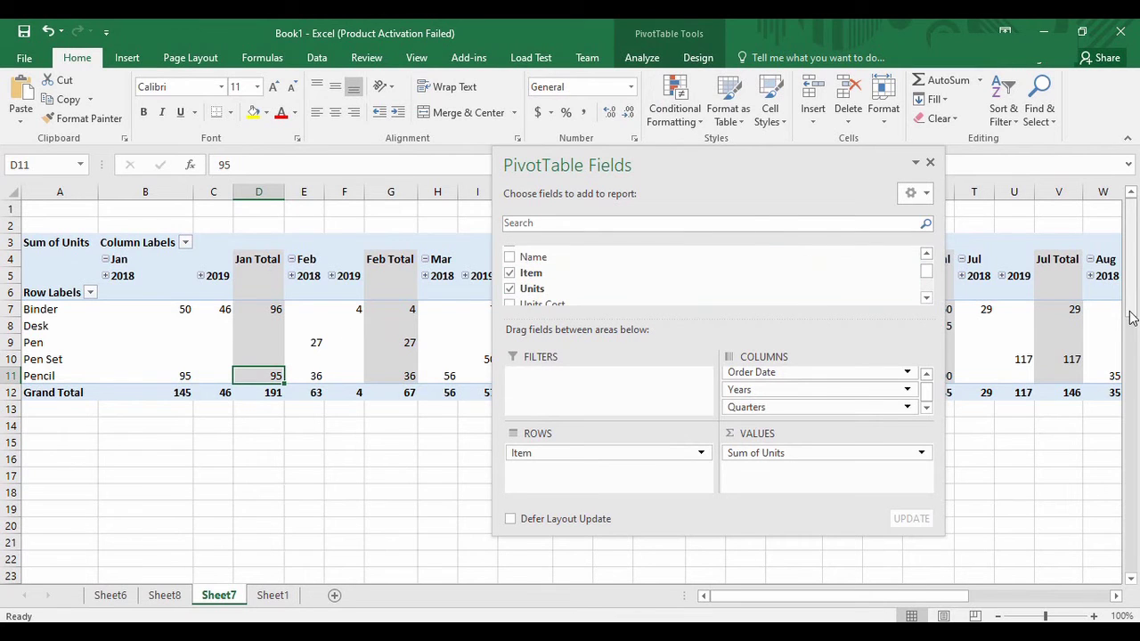
Step: Put Quarters first among the PivotTable's column fields
click(907, 407)
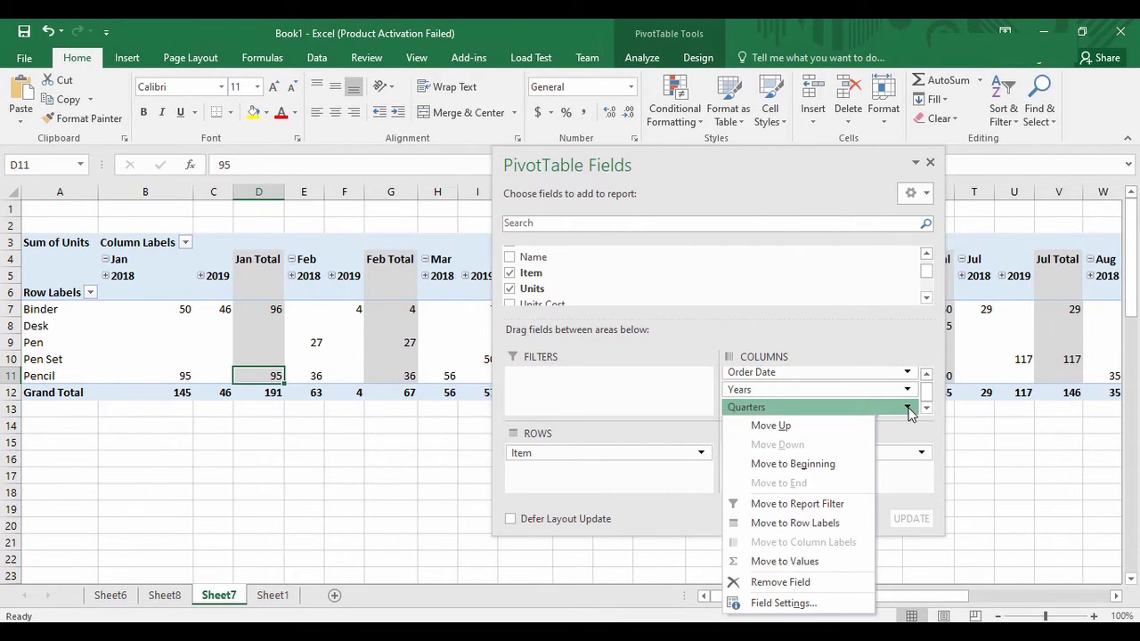
click(821, 466)
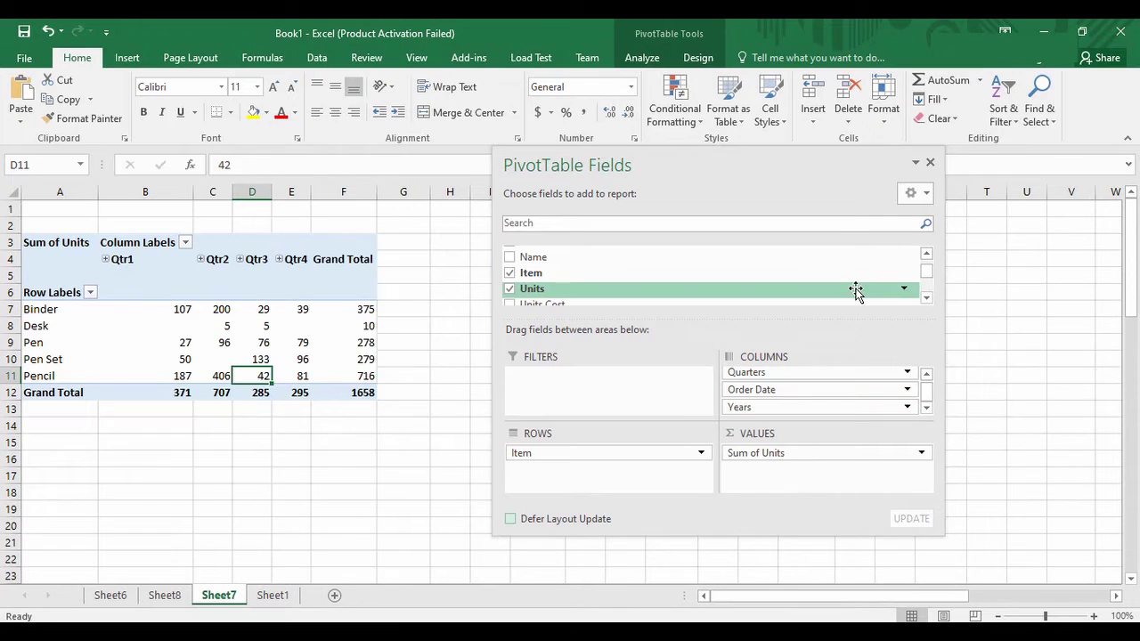
click(915, 164)
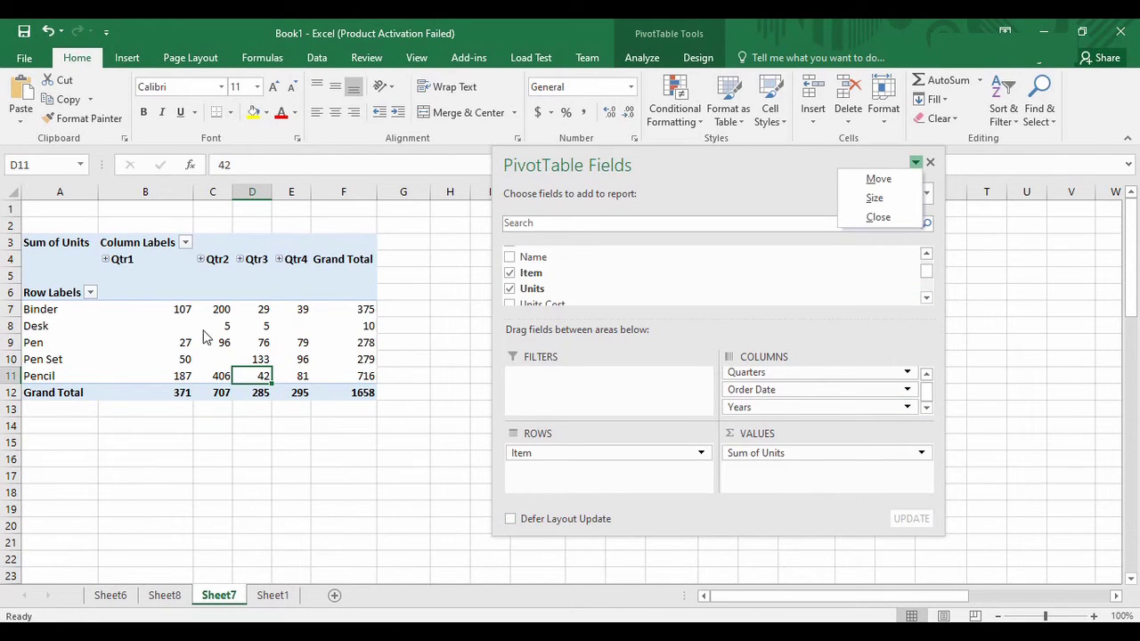
Step: Examine the quarterly unit sums, checking the Qtr1 items and grand total, and compare the columns for the other quarters
click(160, 277)
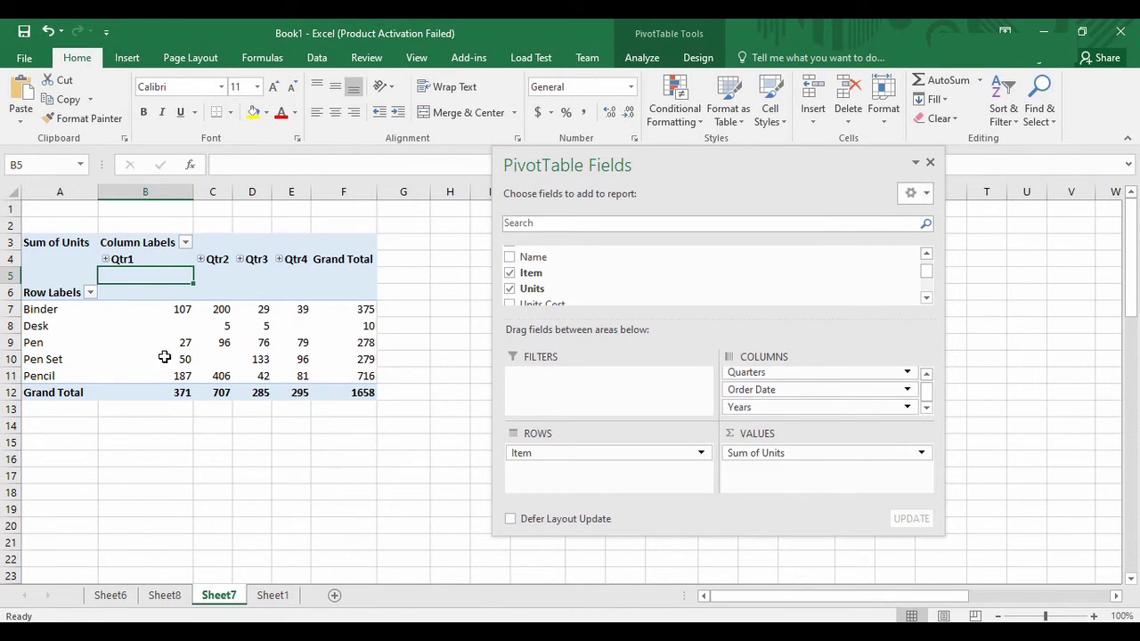
click(153, 260)
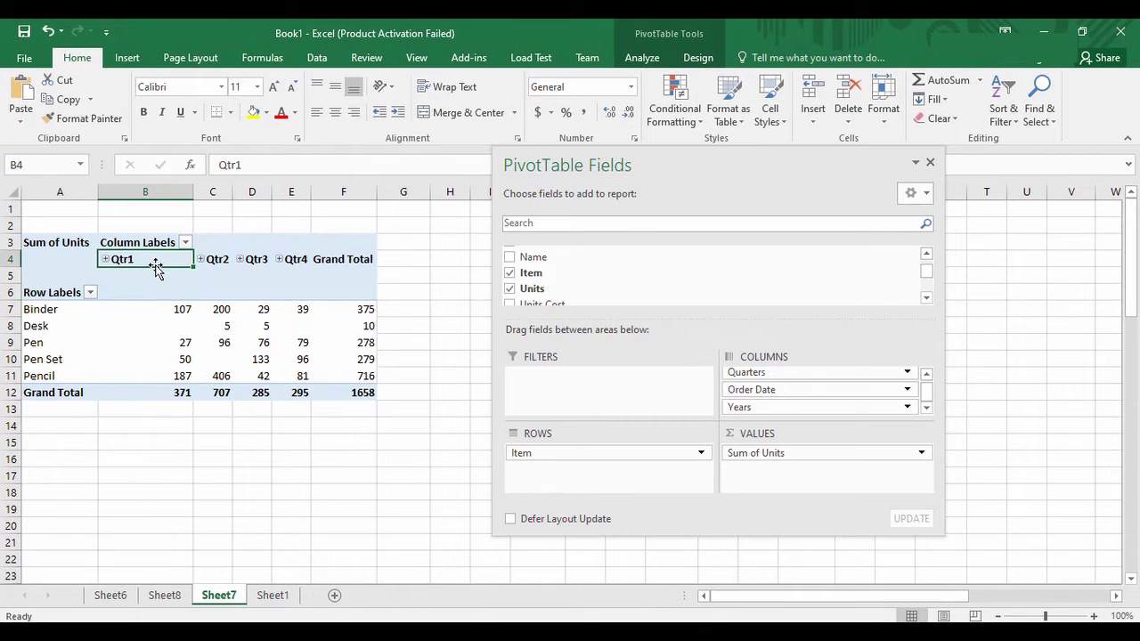
click(171, 313)
click(172, 344)
click(167, 375)
click(182, 313)
click(180, 342)
click(178, 374)
click(185, 392)
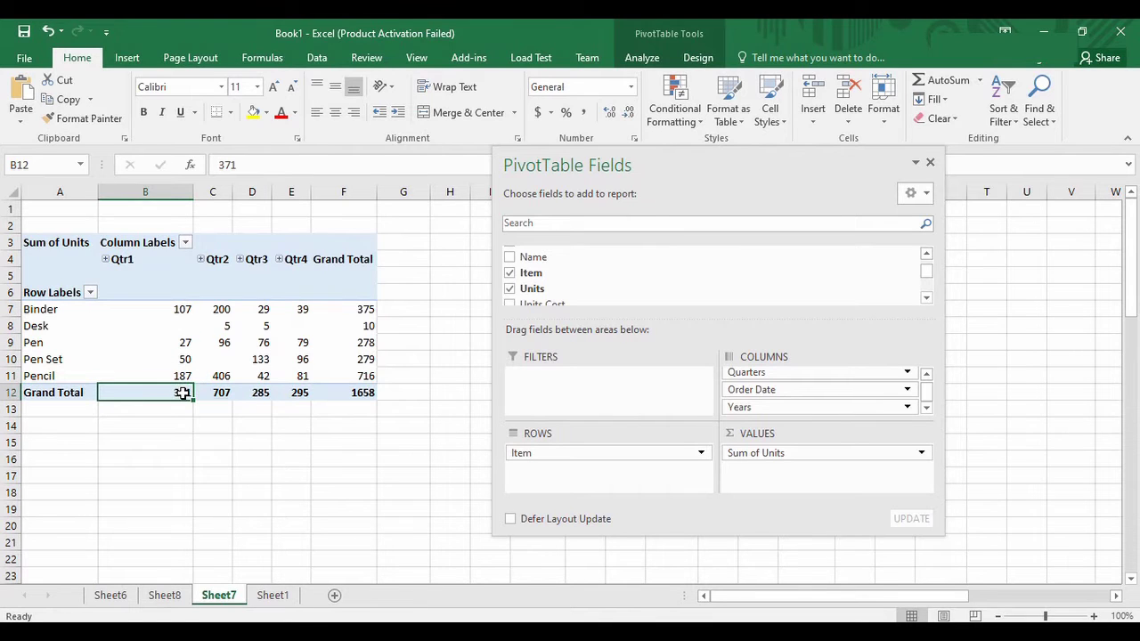
click(223, 308)
click(228, 274)
click(260, 263)
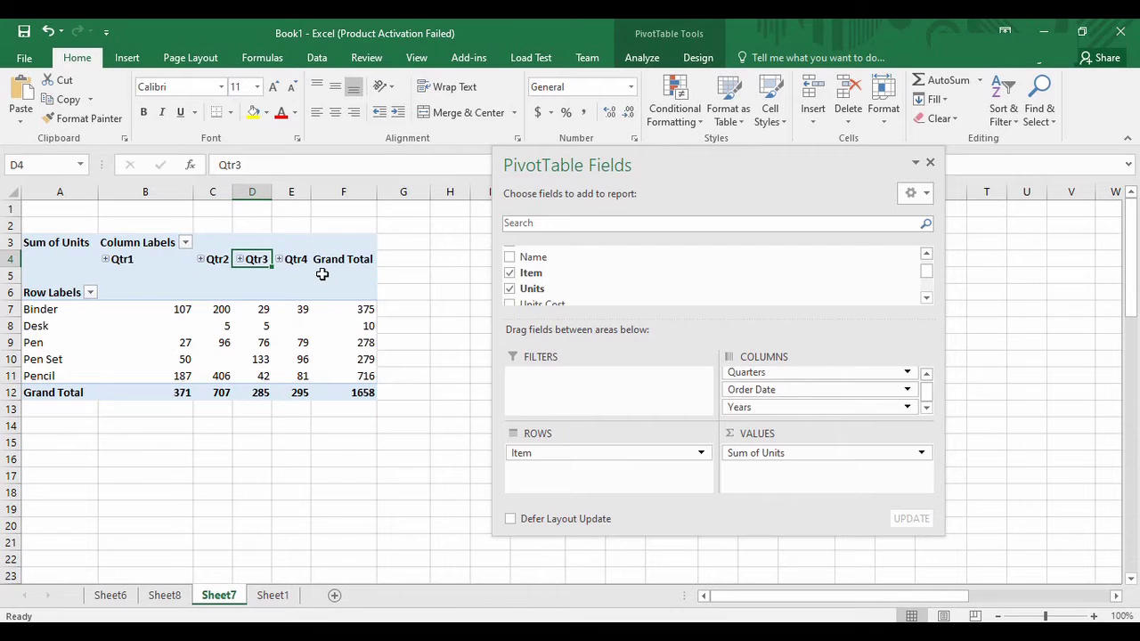
click(322, 275)
click(301, 274)
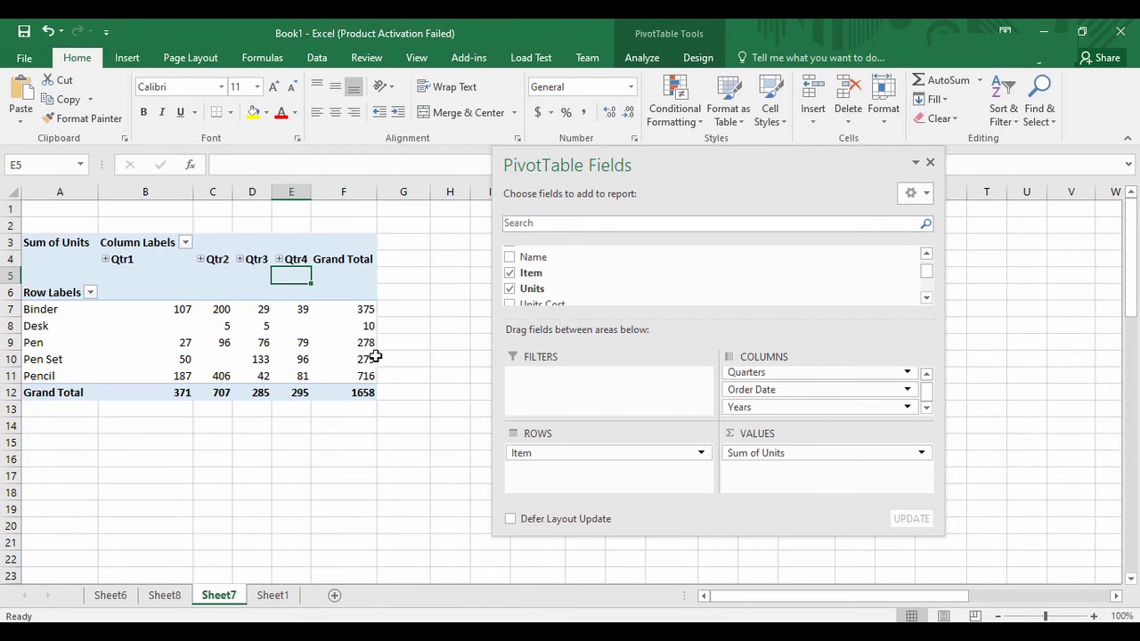
Step: Put Years first among the PivotTable's column fields
click(906, 407)
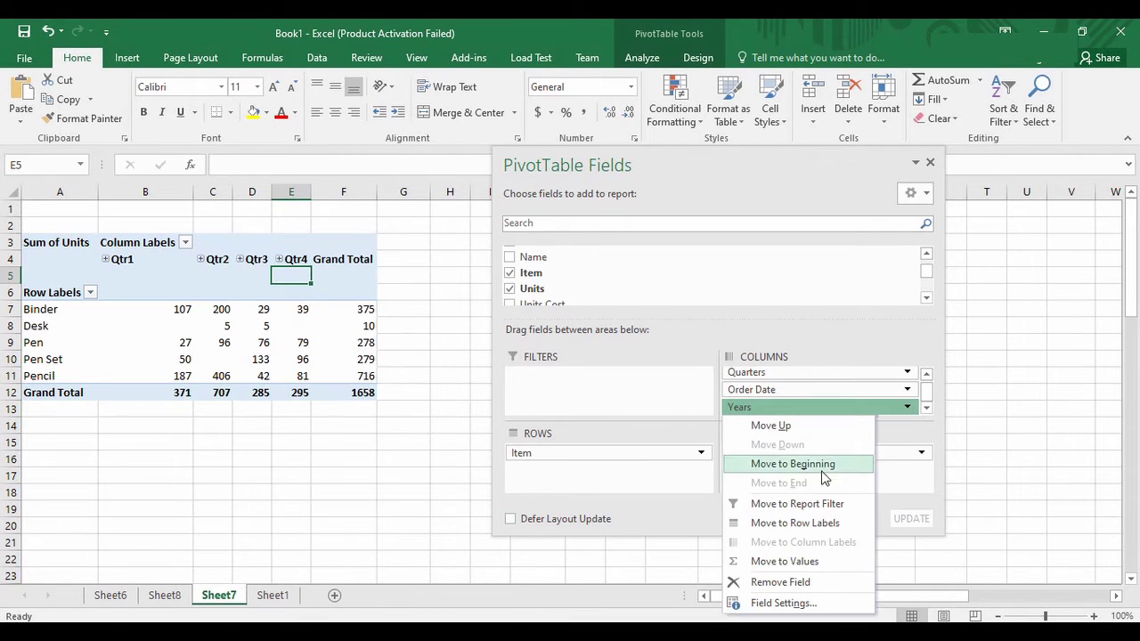
click(818, 466)
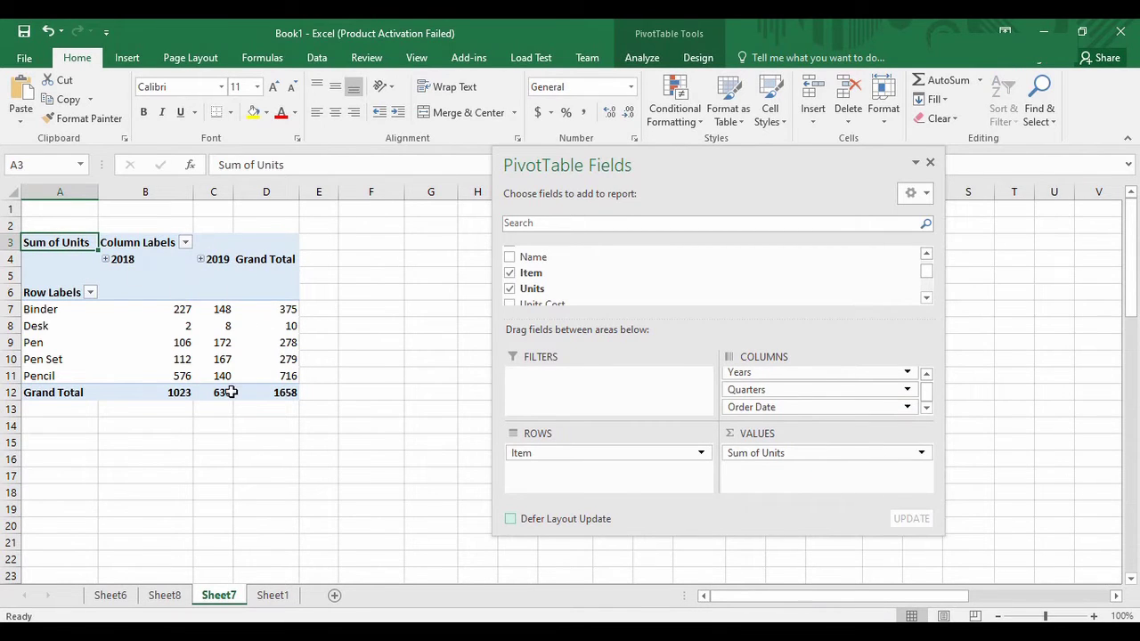
scroll(927, 271, up, 2)
scroll(926, 271, down, 3)
Step: Remove Years, Quarters and Order Date from the PivotTable's columns
drag(872, 374, 864, 285)
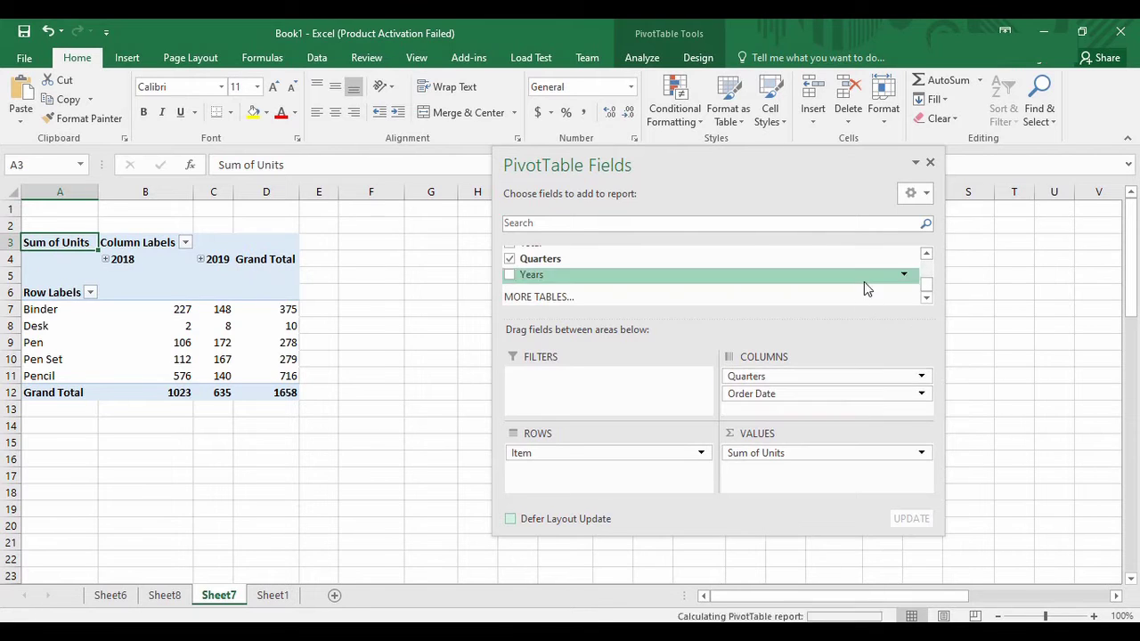
drag(839, 376, 806, 274)
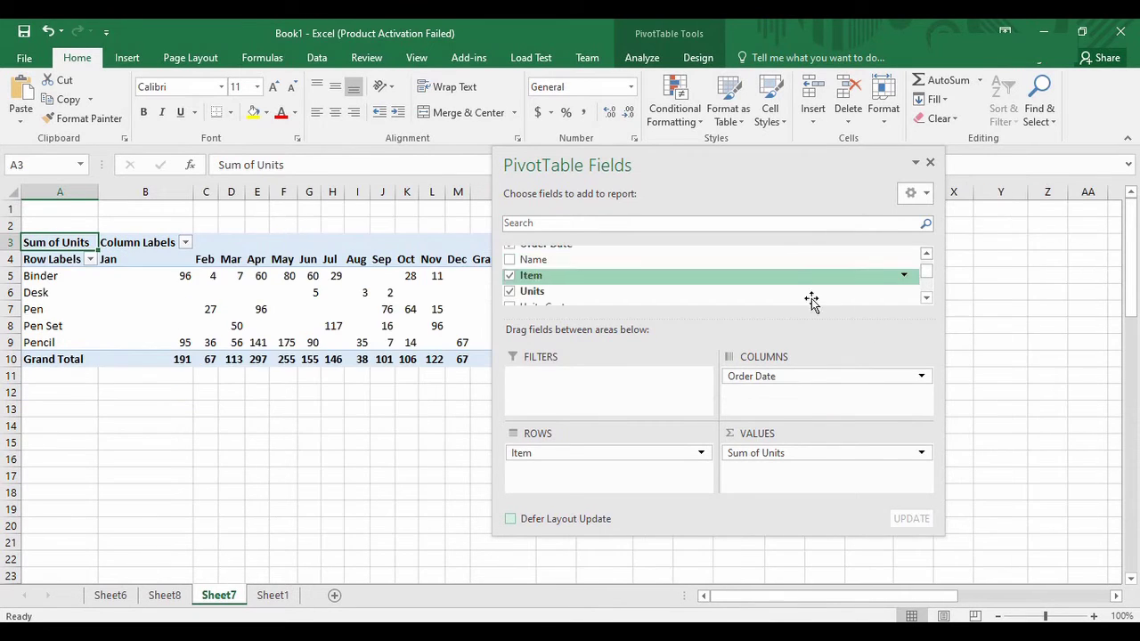
drag(790, 375, 779, 283)
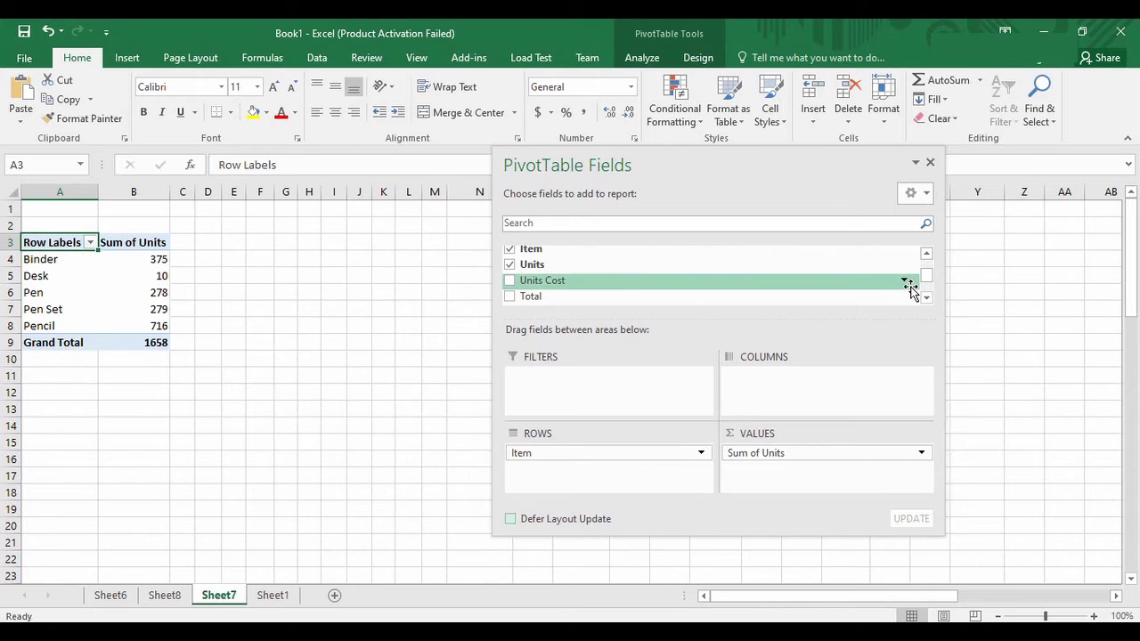
Step: Place Name in the PivotTable's columns, and move the field list clear of the report
scroll(932, 280, up, 3)
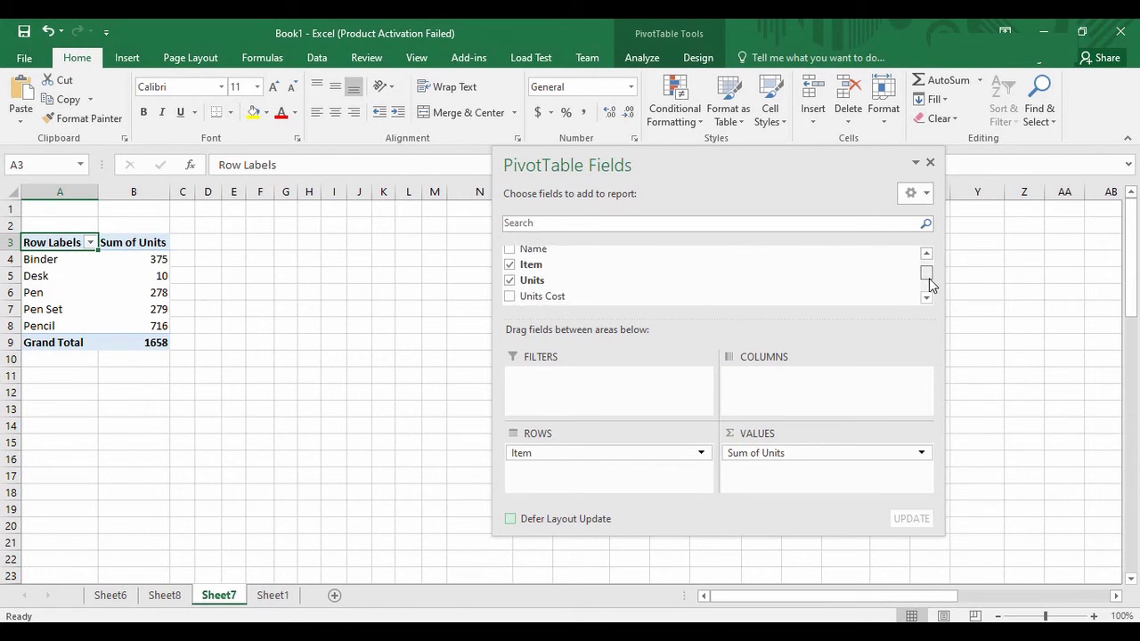
drag(533, 268, 752, 383)
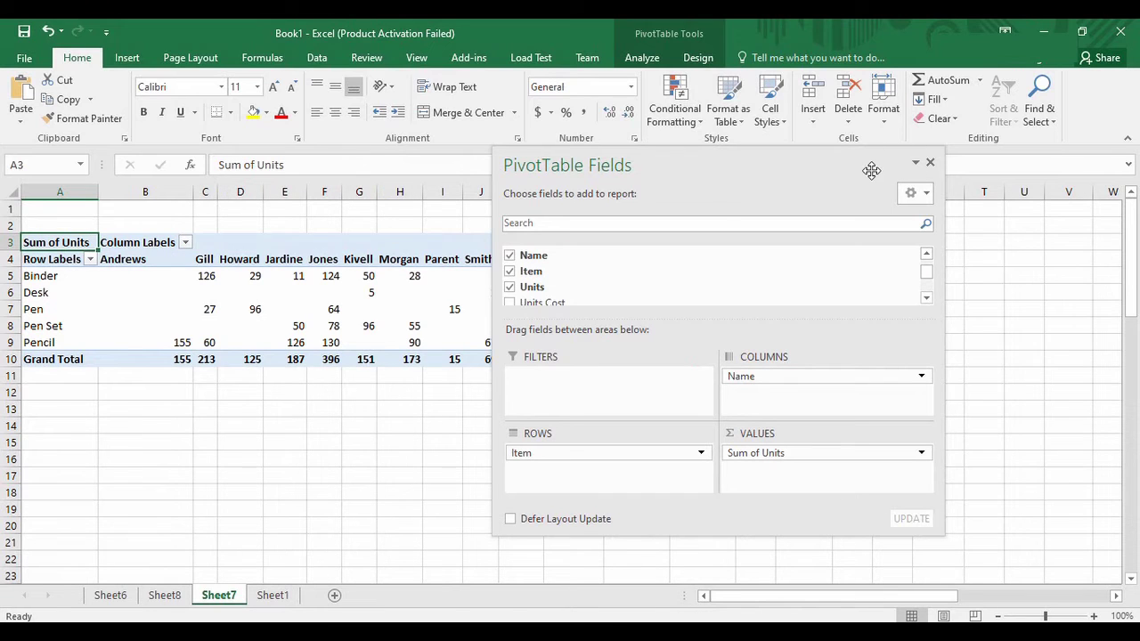
drag(843, 156, 1040, 147)
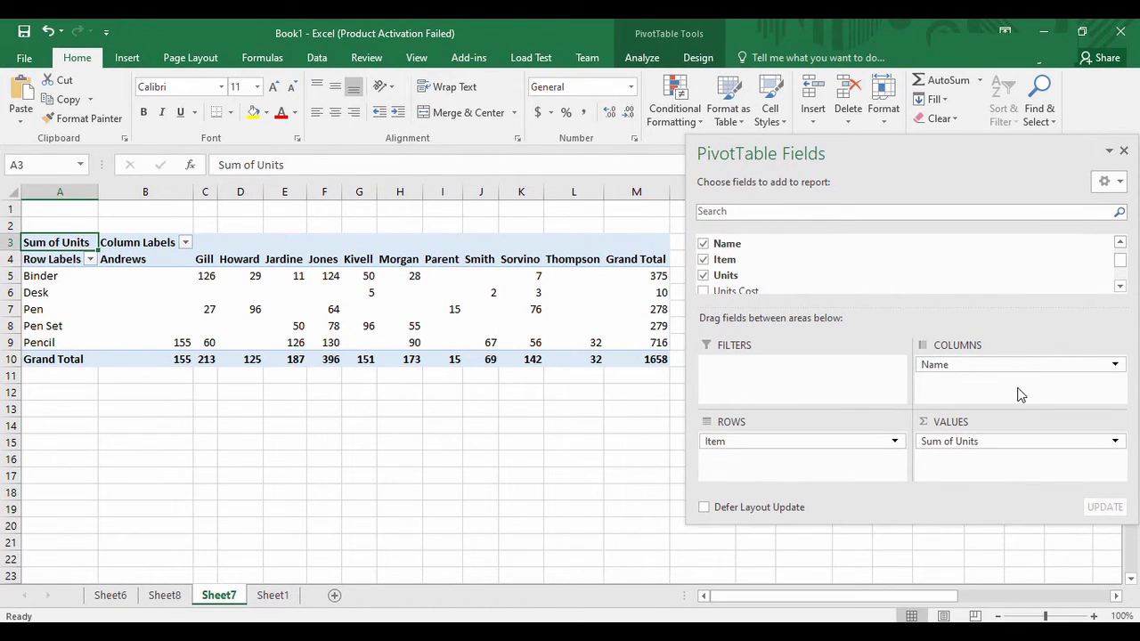
Step: Examine the units of each item per person in the PivotTable, starting with the first name column
click(537, 387)
click(153, 278)
click(170, 307)
click(182, 347)
click(240, 438)
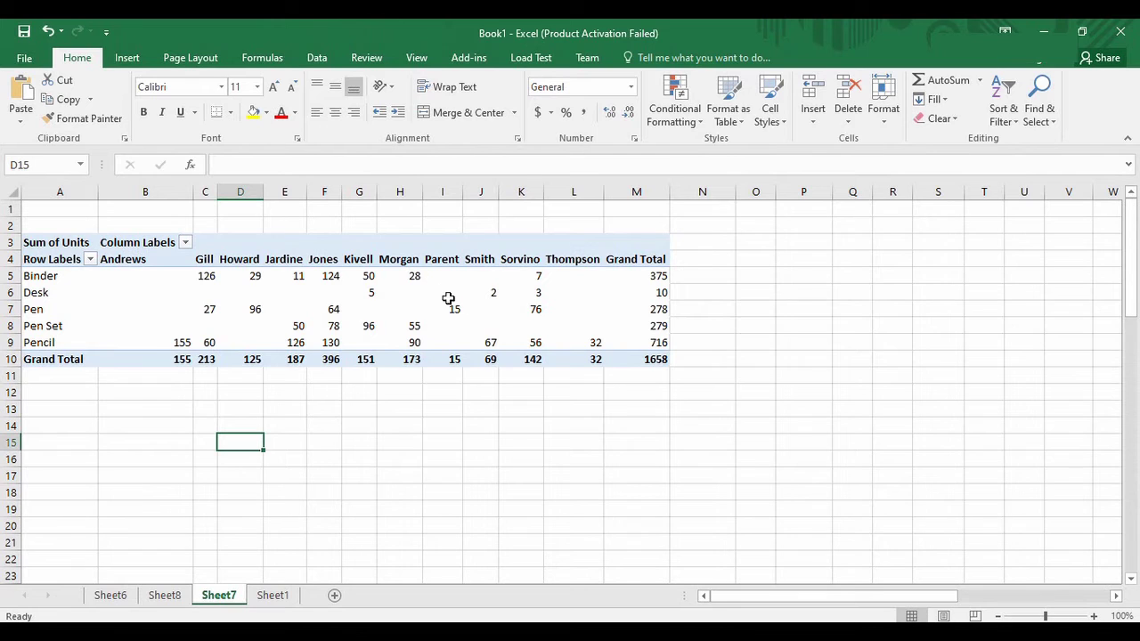
click(400, 261)
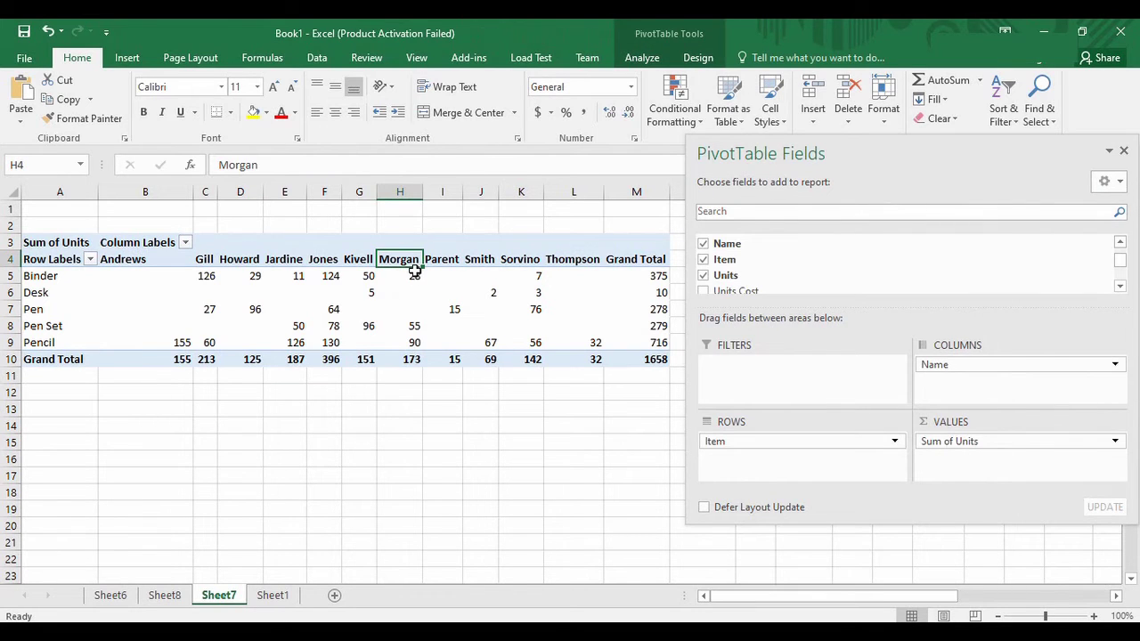
click(411, 280)
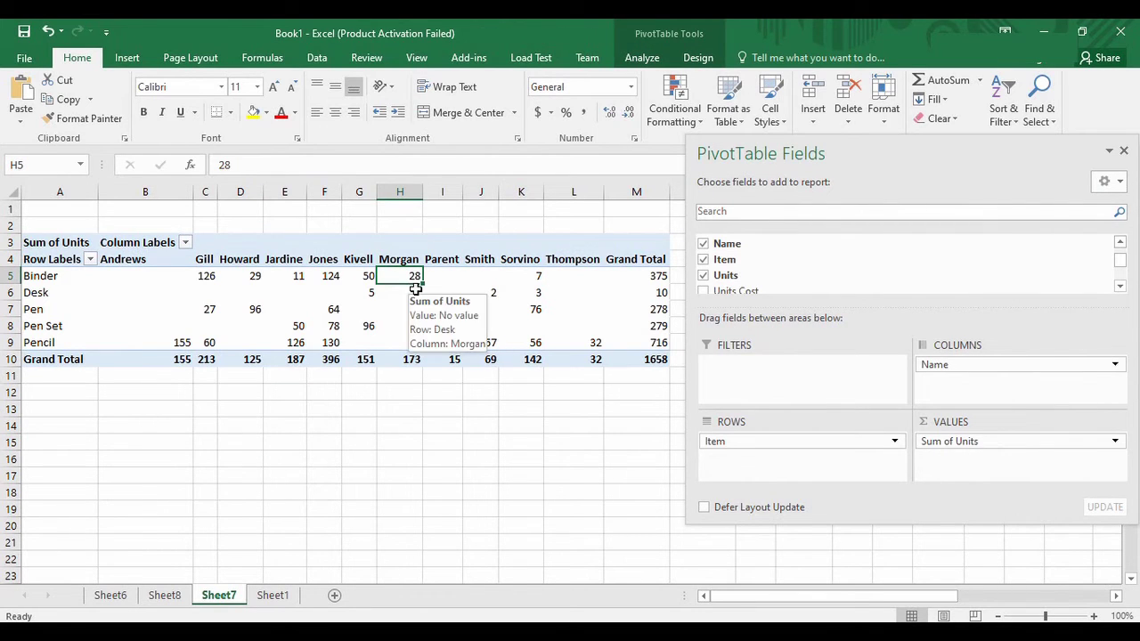
Step: Check the Pen Set and Pencil units in column H of the PivotTable
click(418, 329)
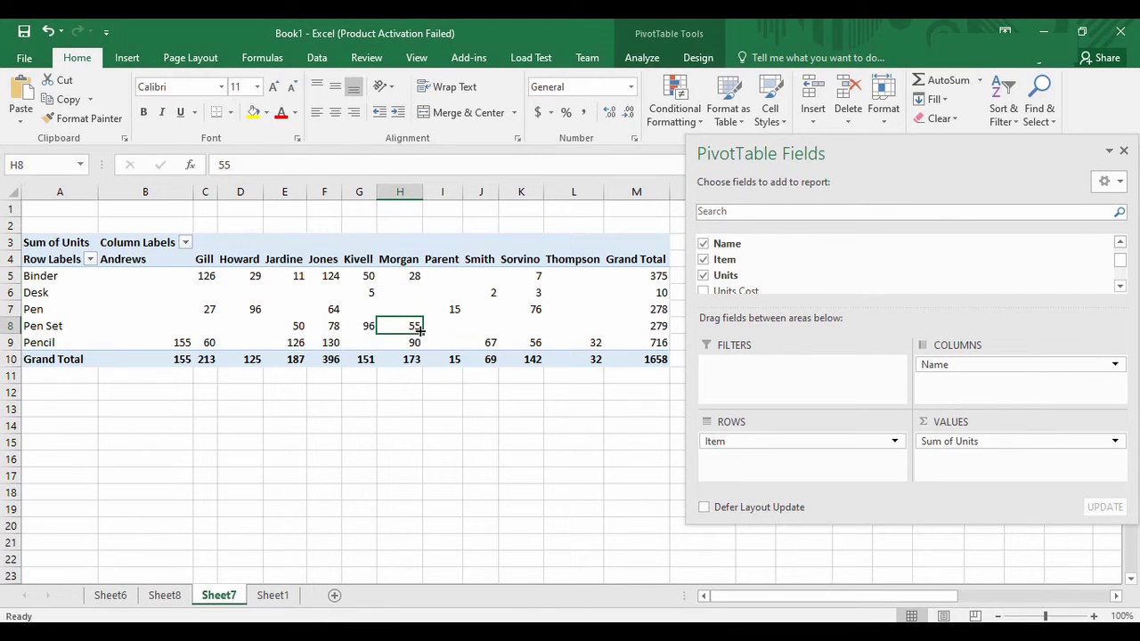
click(419, 342)
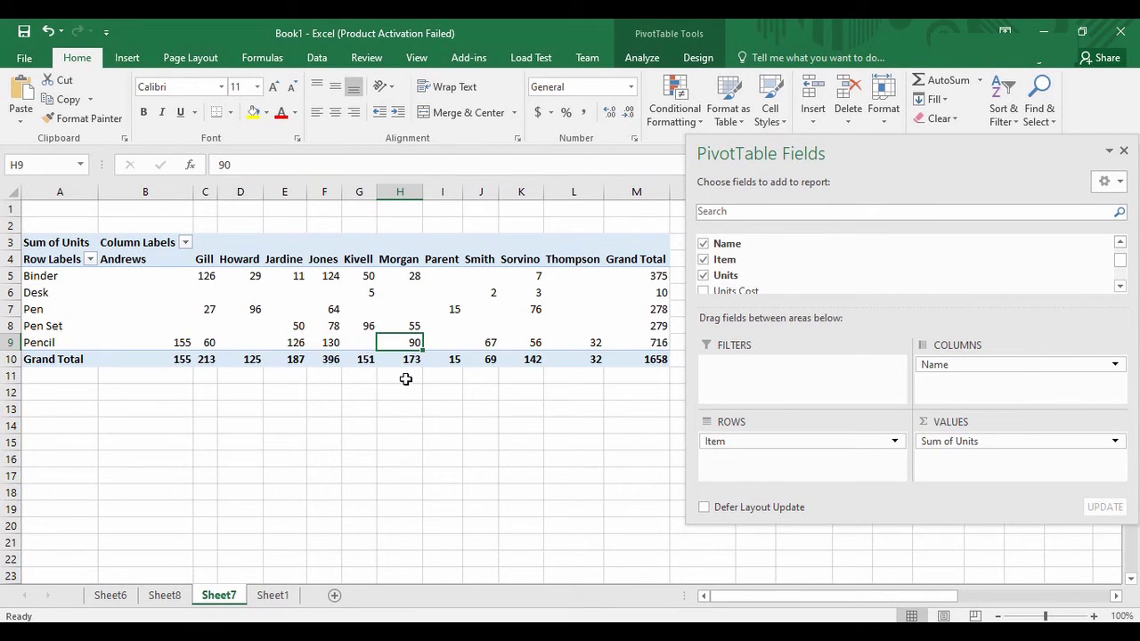
click(402, 259)
double_click(403, 259)
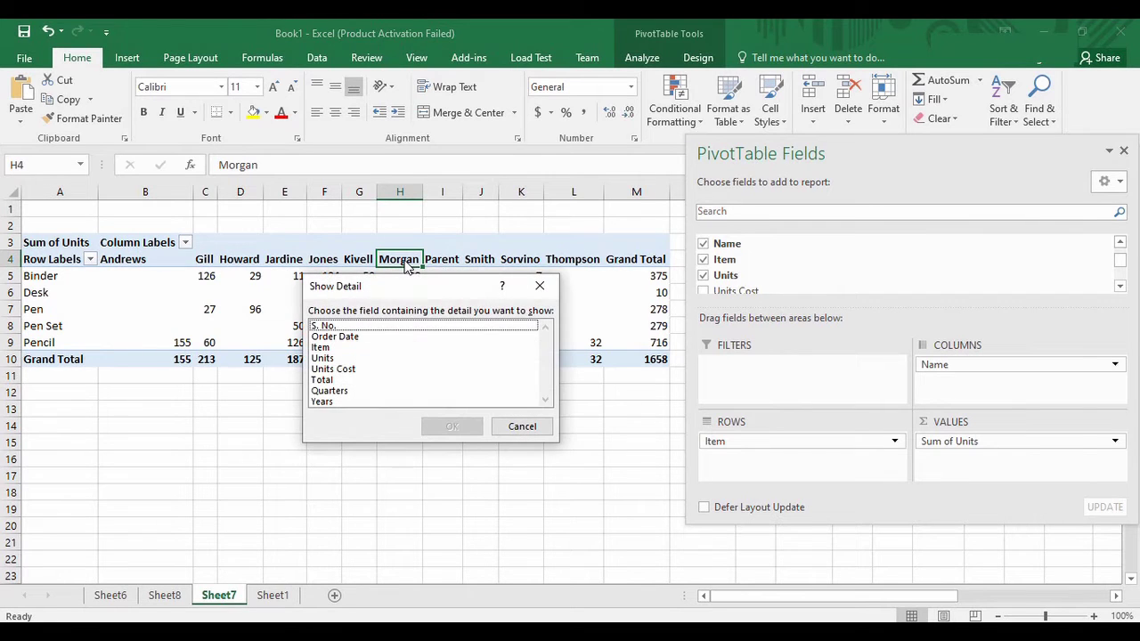
click(539, 286)
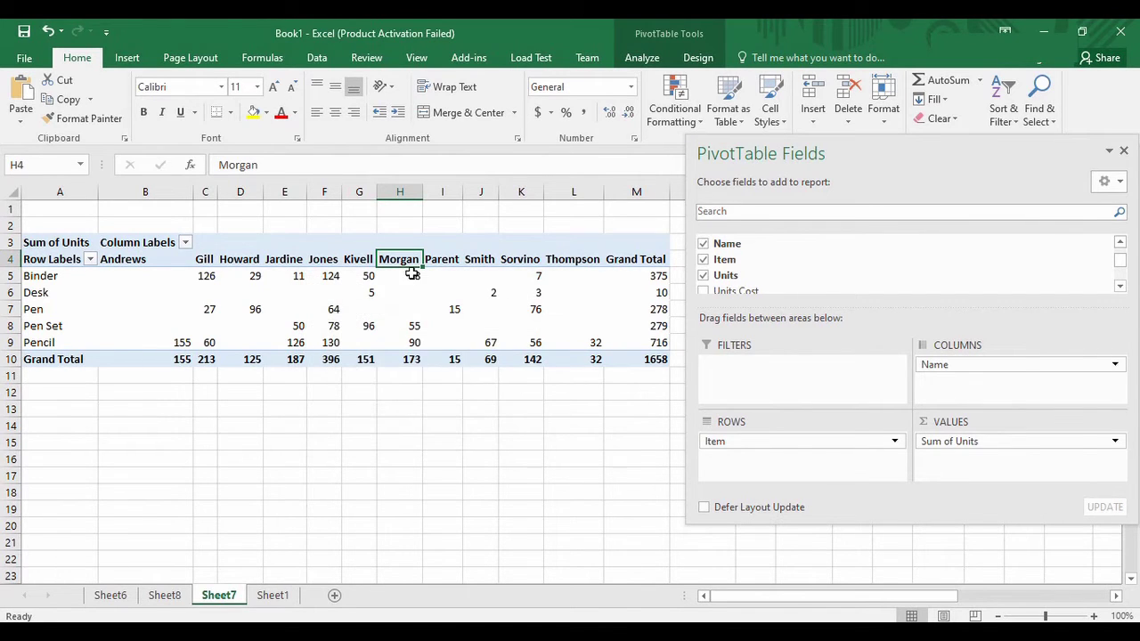
Step: Drill into the Binder units in column H of the PivotTable and examine the extracted order record
click(412, 275)
double_click(412, 275)
click(356, 322)
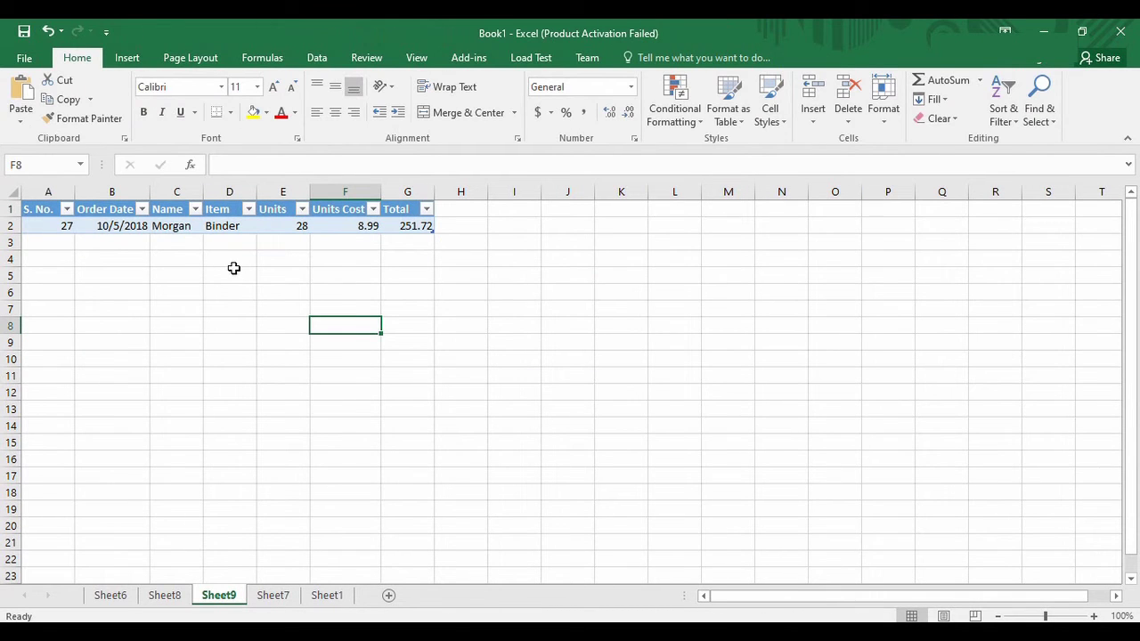
click(122, 226)
key(ctrl+a)
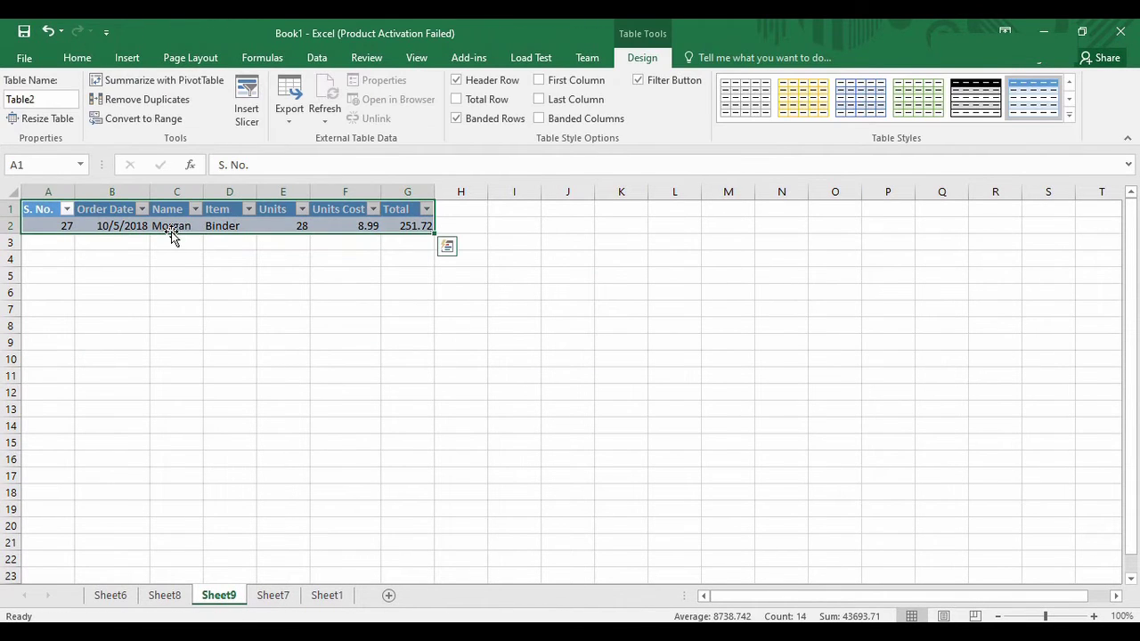
click(188, 260)
click(166, 224)
key(ctrl+a)
Step: Drill into column H's grand total in the Sheet7 PivotTable and compare it with the extracted records on Sheet10
click(274, 596)
mouse_move(403, 279)
double_click(403, 359)
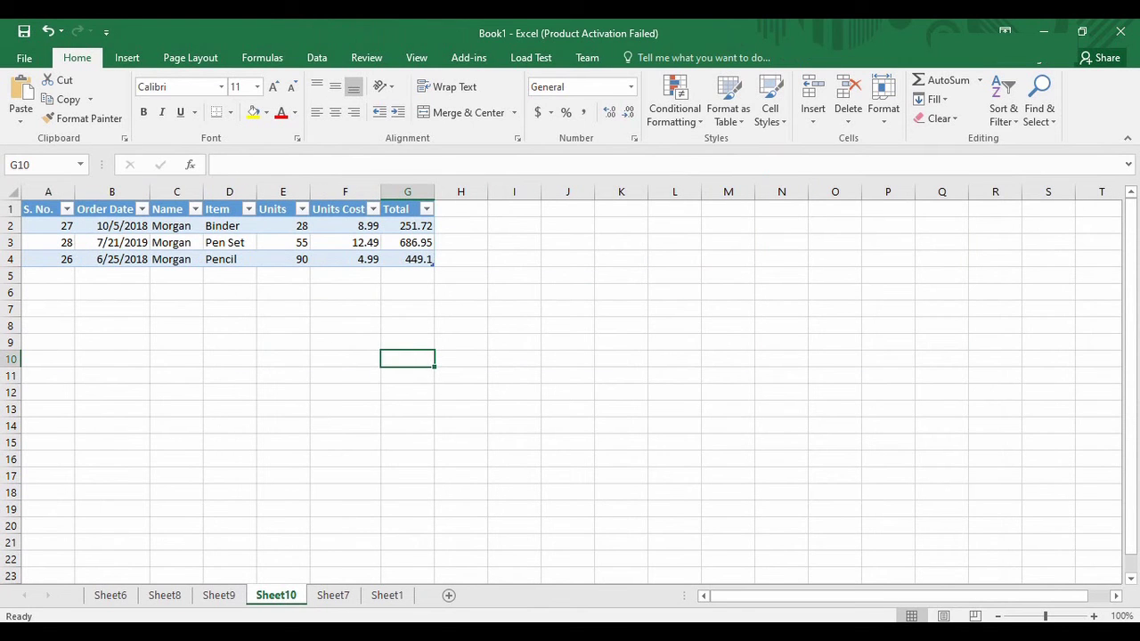
click(329, 598)
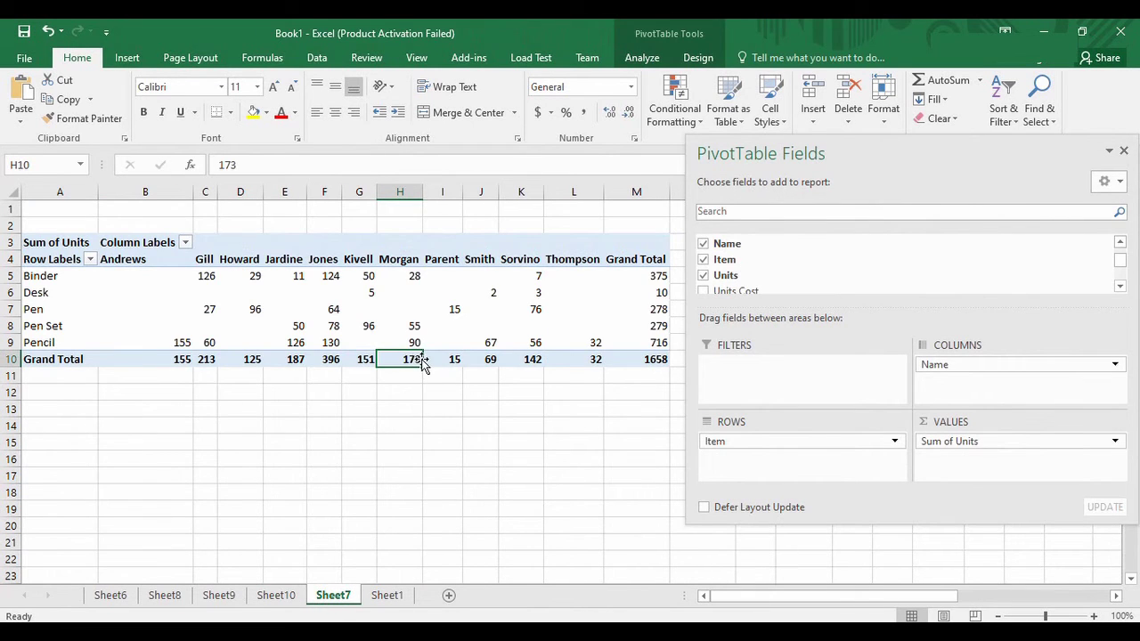
mouse_move(417, 362)
click(276, 594)
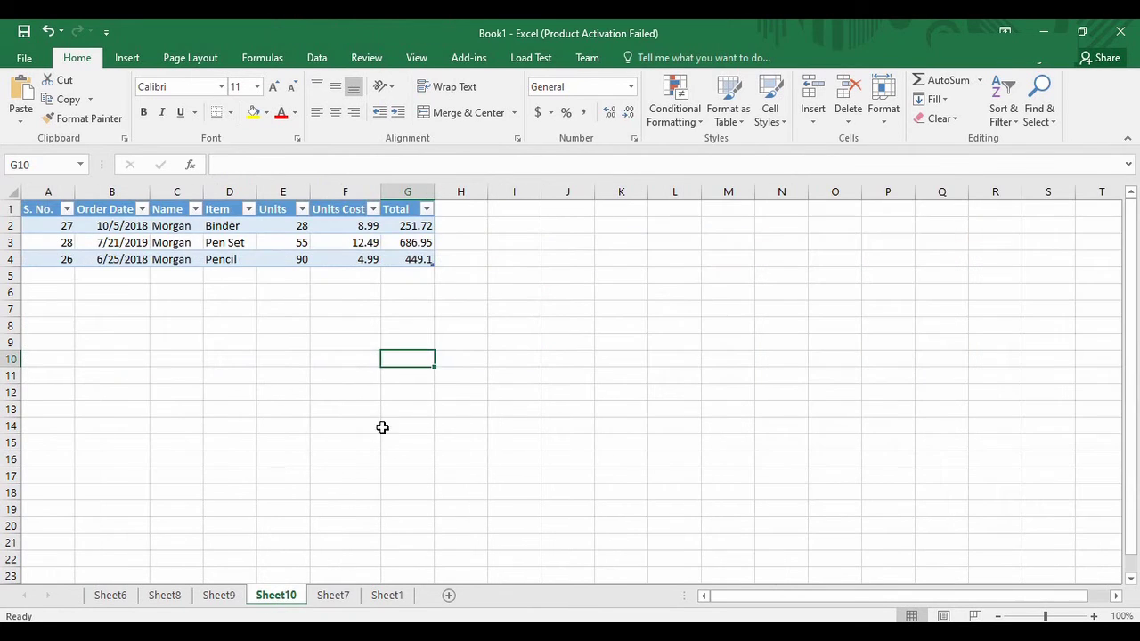
Step: Total the Units column of the Sheet10 records in cell E5 with AutoSum
click(298, 324)
click(297, 225)
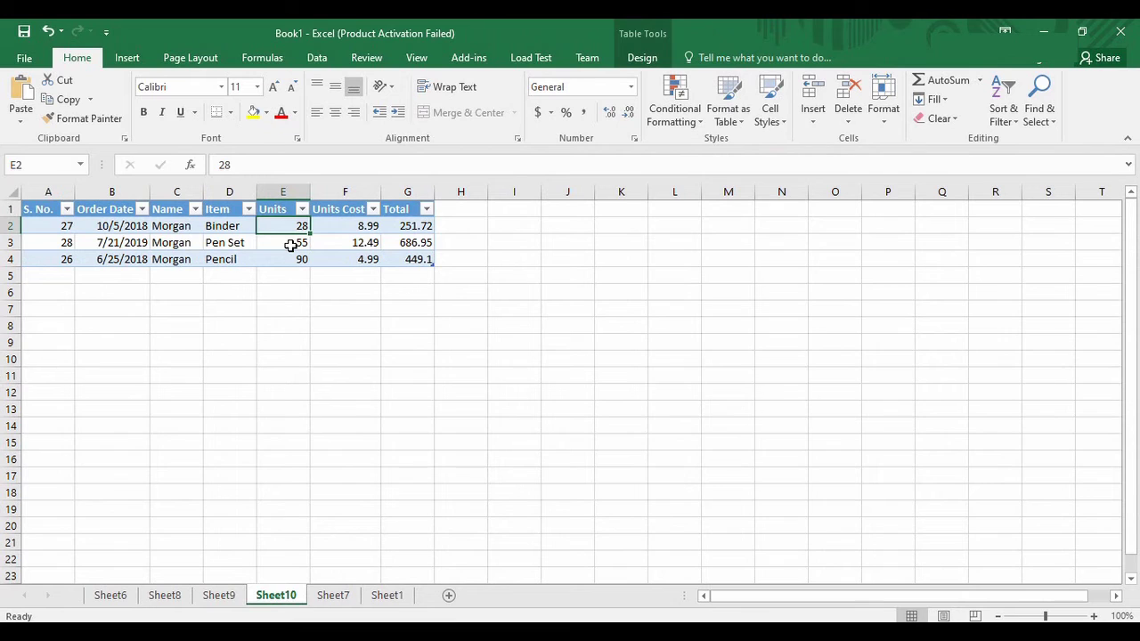
click(286, 246)
click(292, 274)
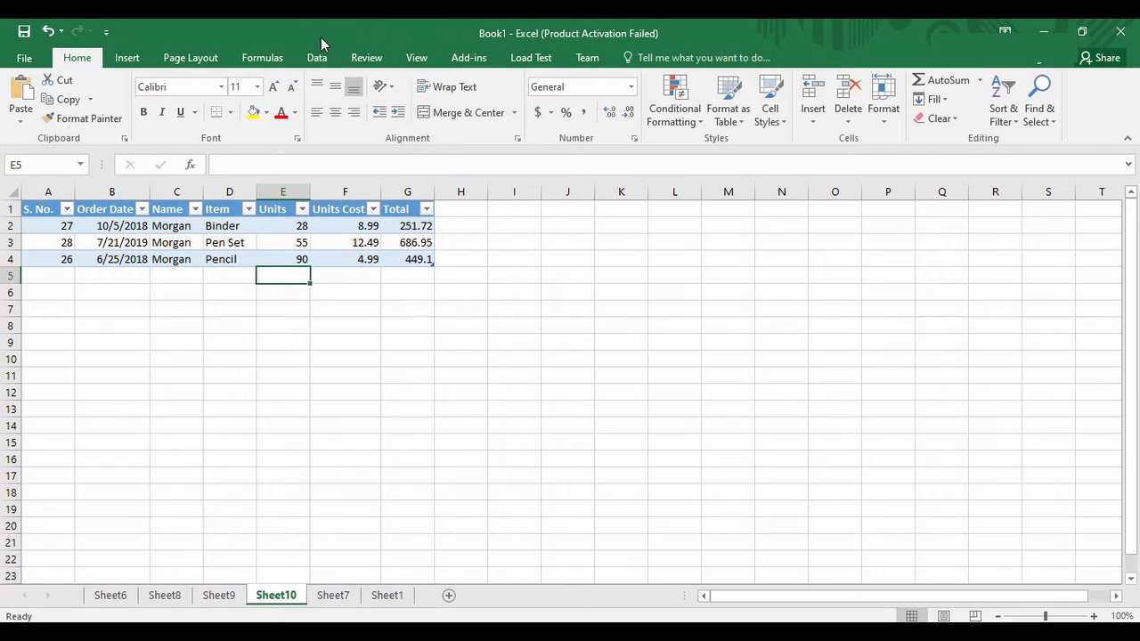
click(948, 81)
click(949, 83)
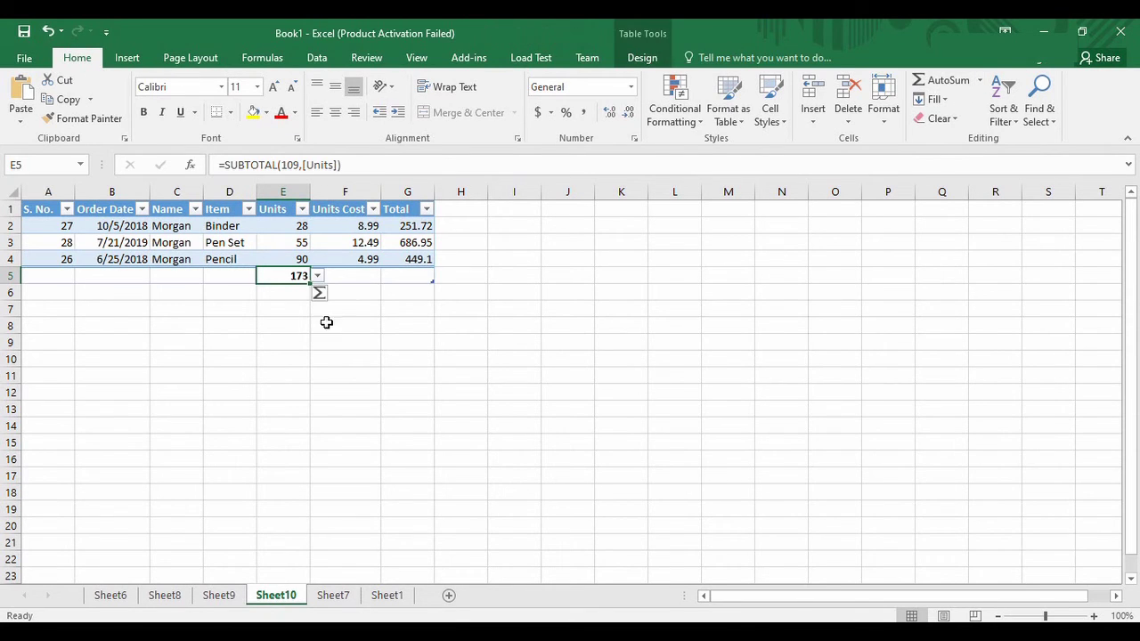
click(275, 337)
click(298, 278)
click(303, 296)
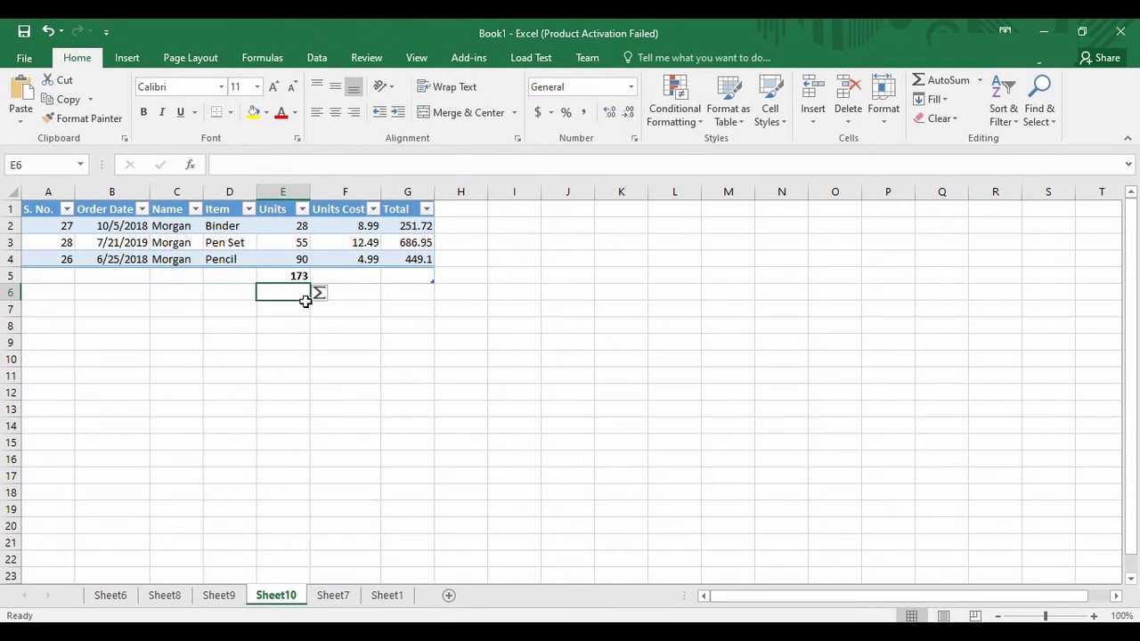
Step: Replace Sum of Units with Sum of Units Cost in the values of the Sheet7 PivotTable
click(347, 594)
click(445, 440)
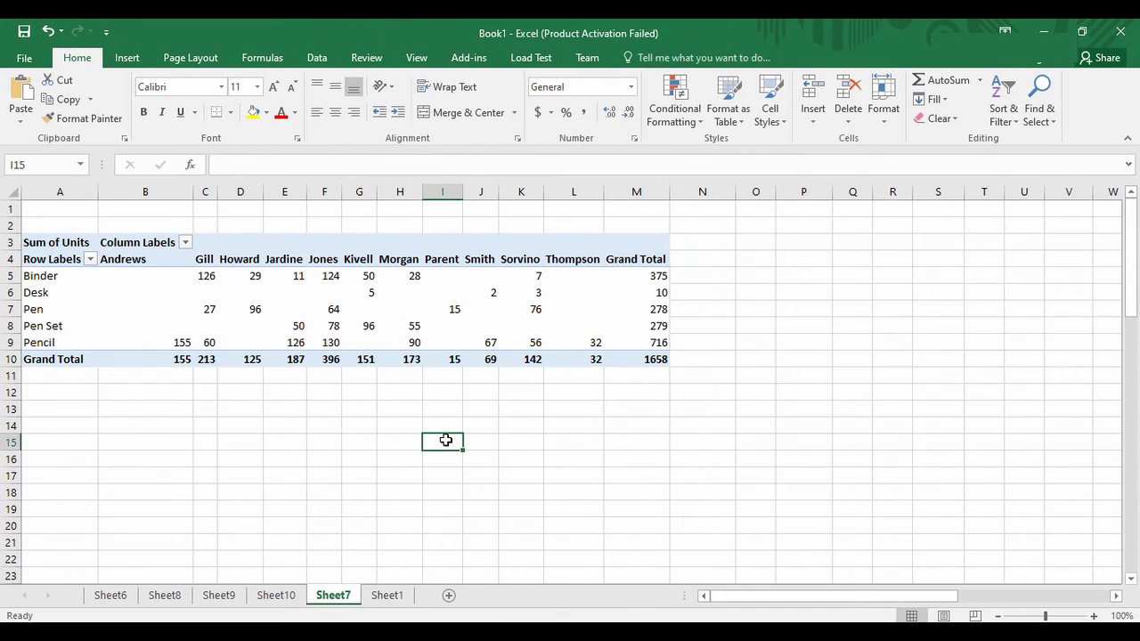
click(399, 265)
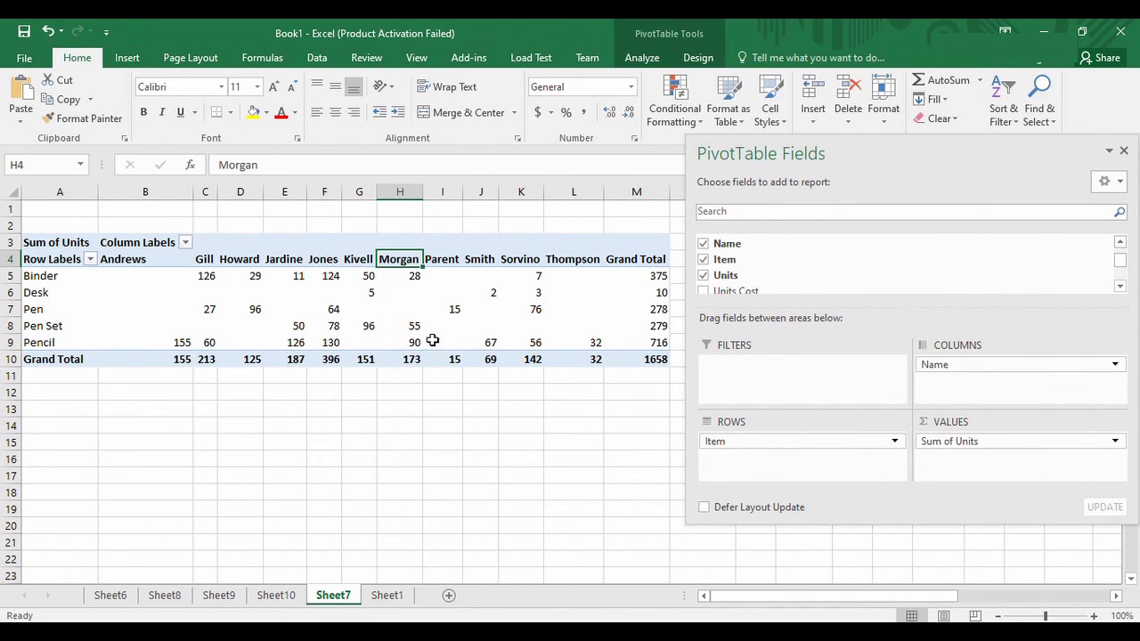
drag(1119, 260, 1119, 267)
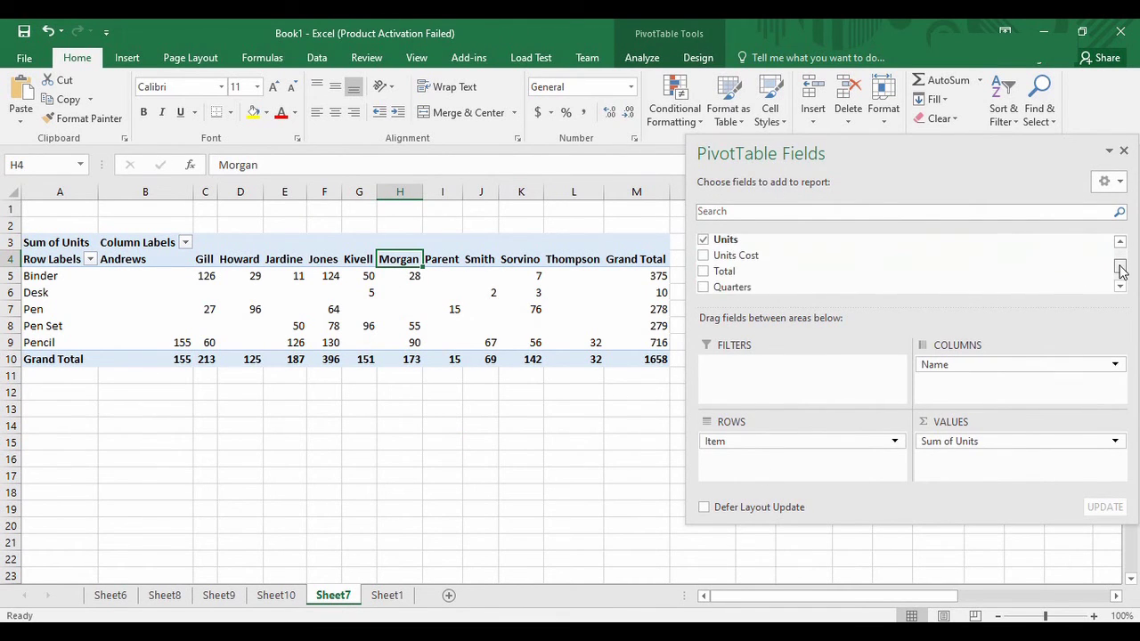
drag(723, 258, 993, 485)
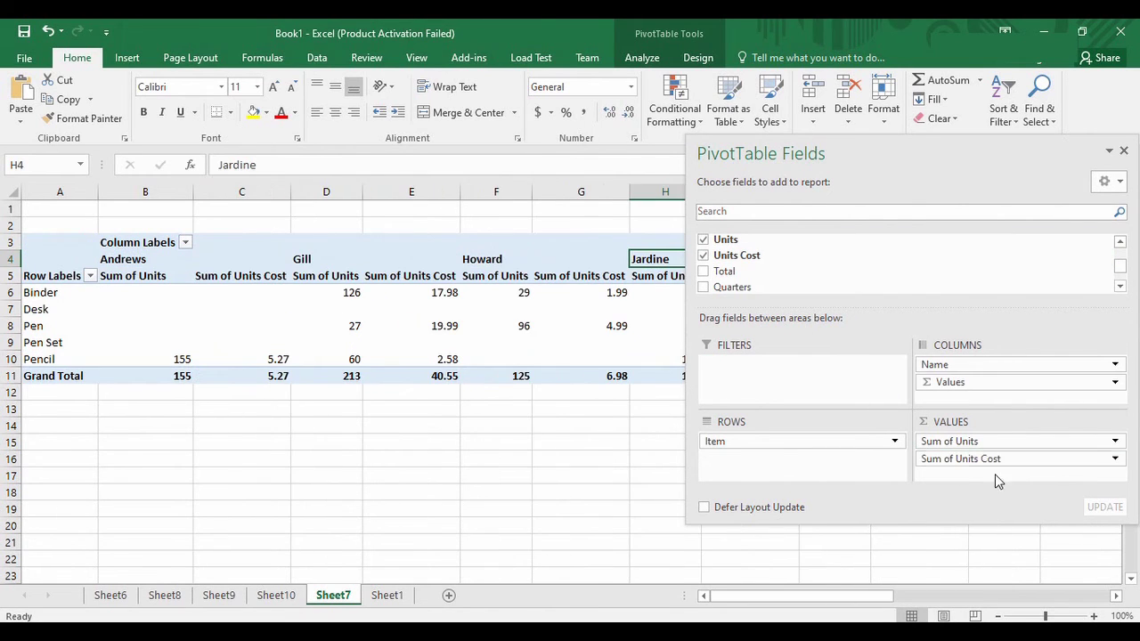
drag(957, 441, 935, 258)
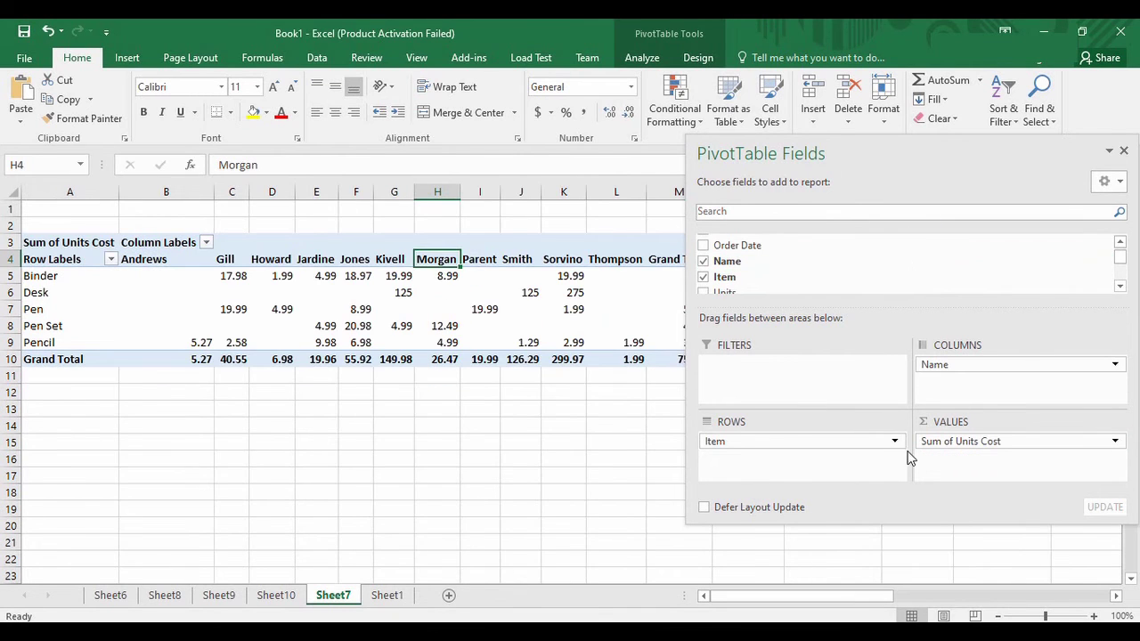
click(534, 495)
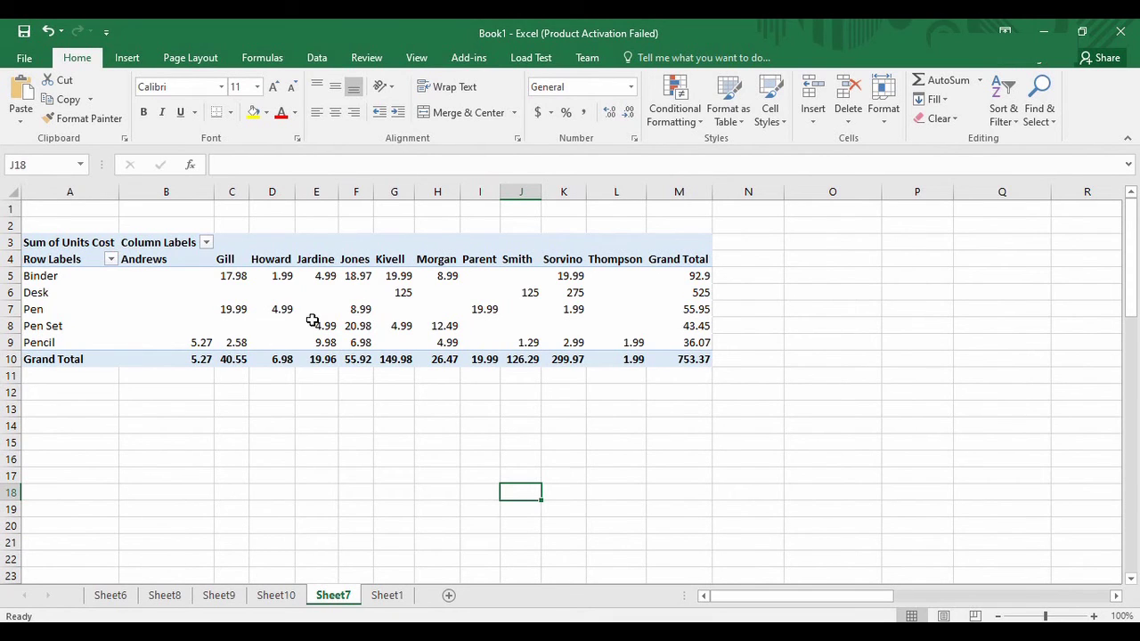
Step: Drill into the units cost grand total in column D of the PivotTable to extract its source records
click(275, 263)
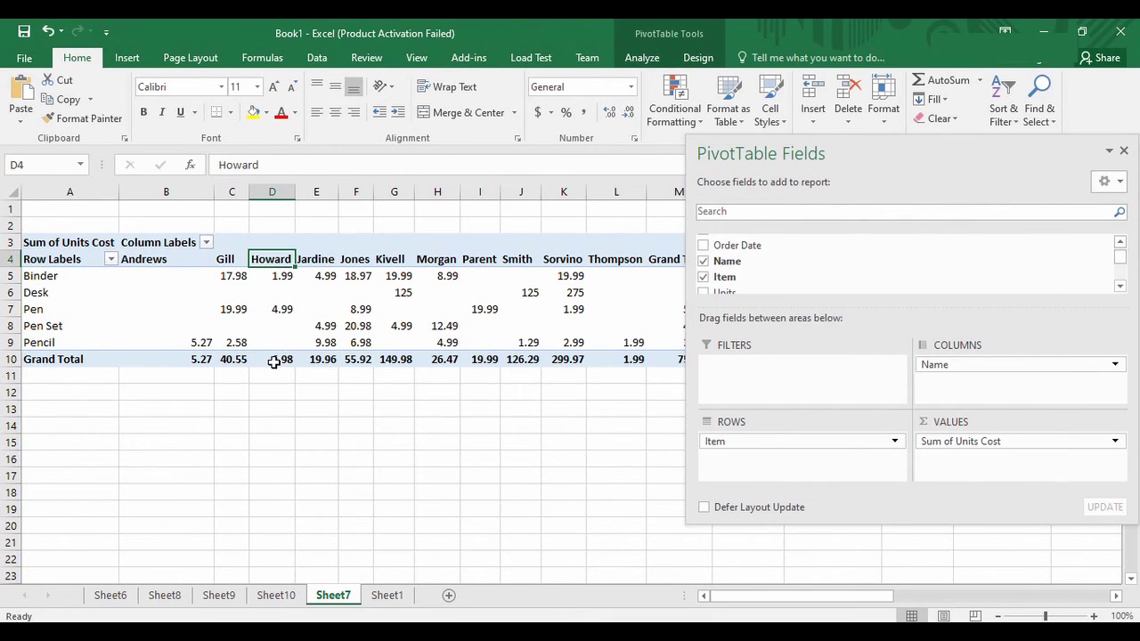
double_click(274, 360)
click(306, 287)
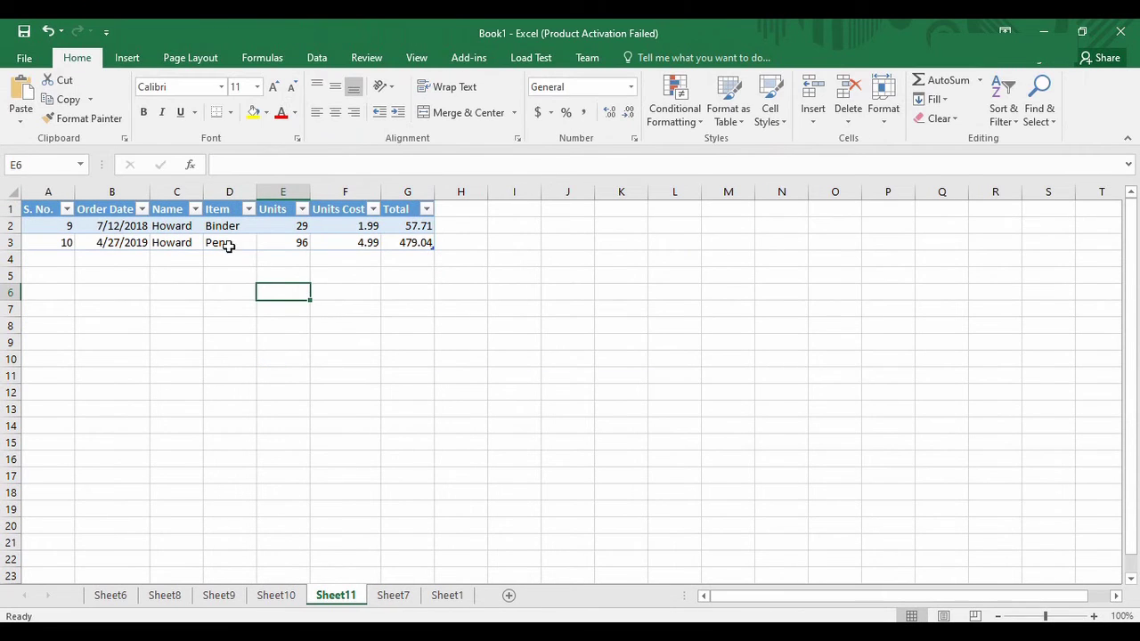
Step: Total the extracted records' Units Cost column in cell F4 with AutoSum, and compare it with the PivotTable's grand total in D10
click(346, 259)
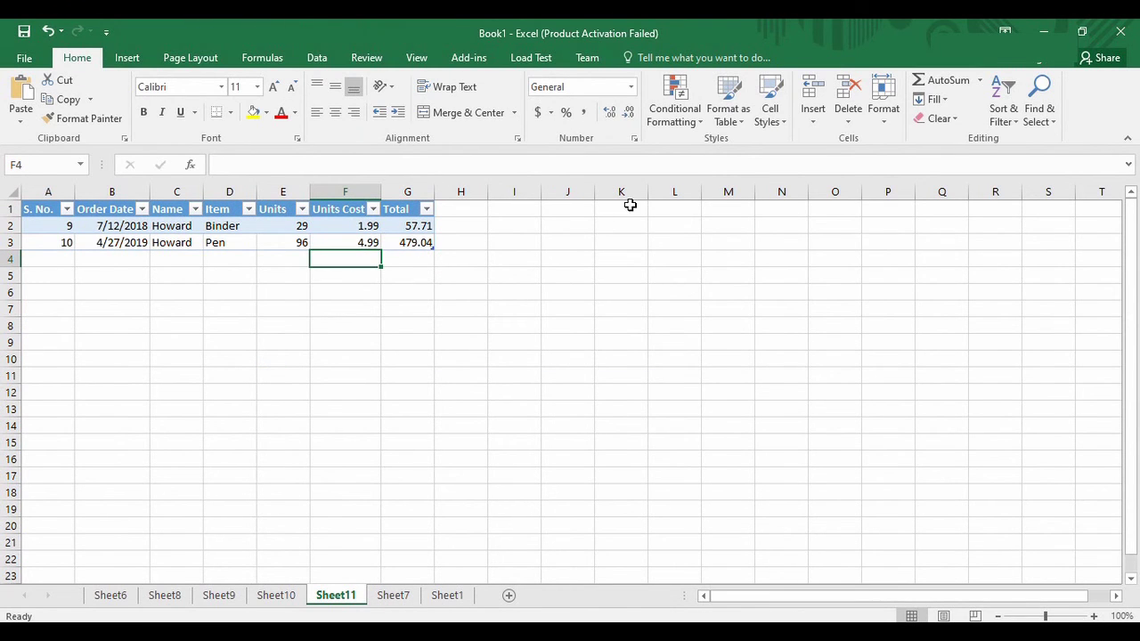
click(943, 82)
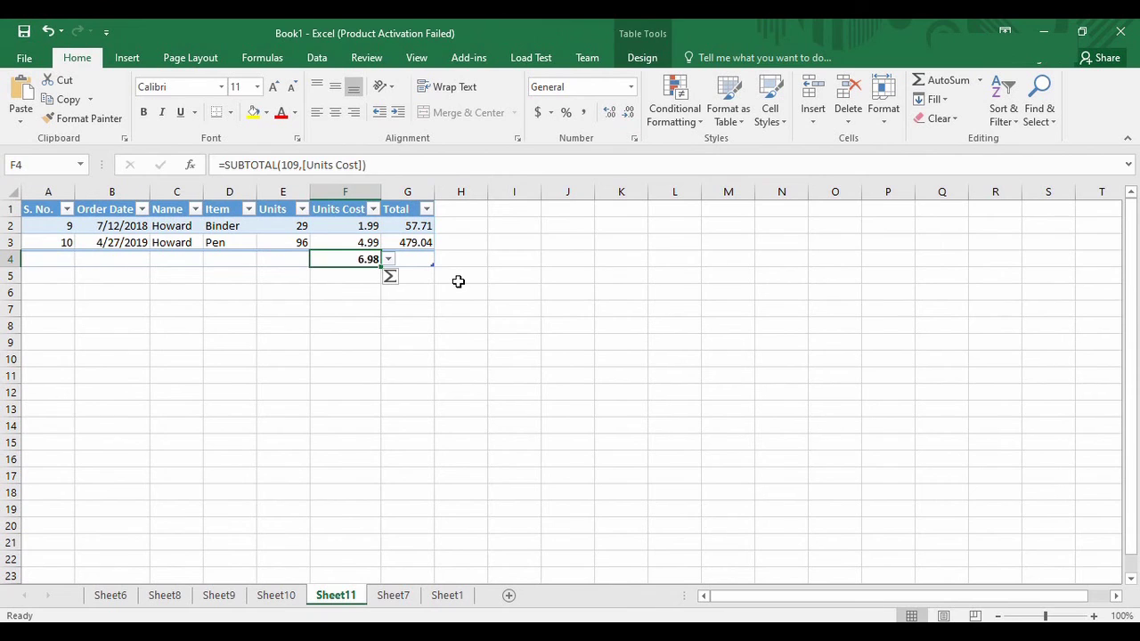
click(457, 282)
click(345, 257)
click(403, 595)
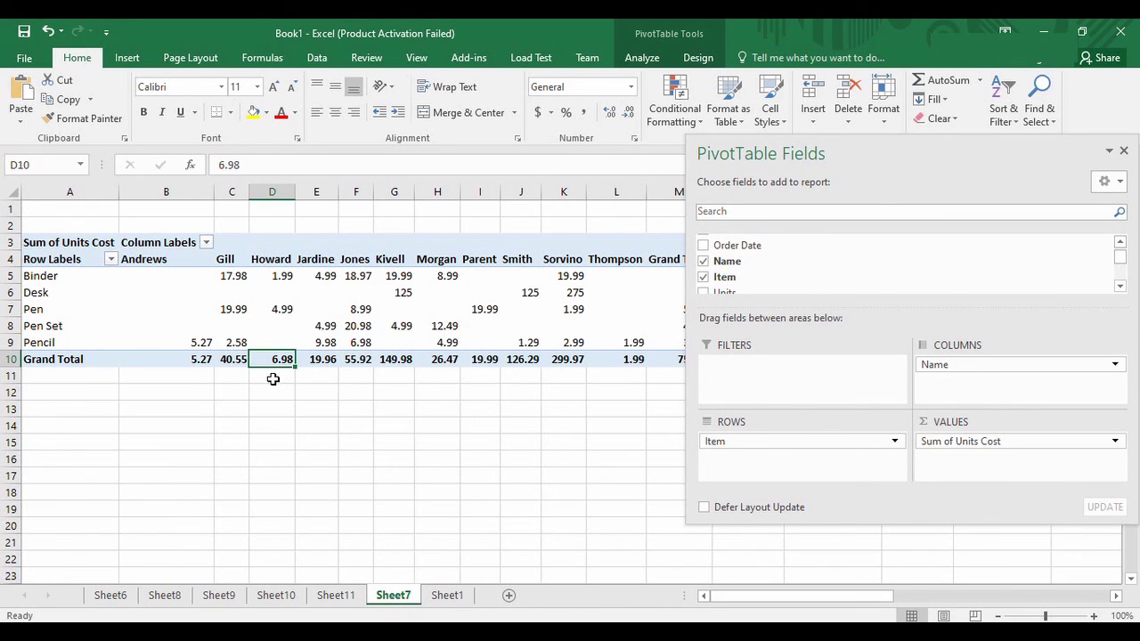
click(272, 398)
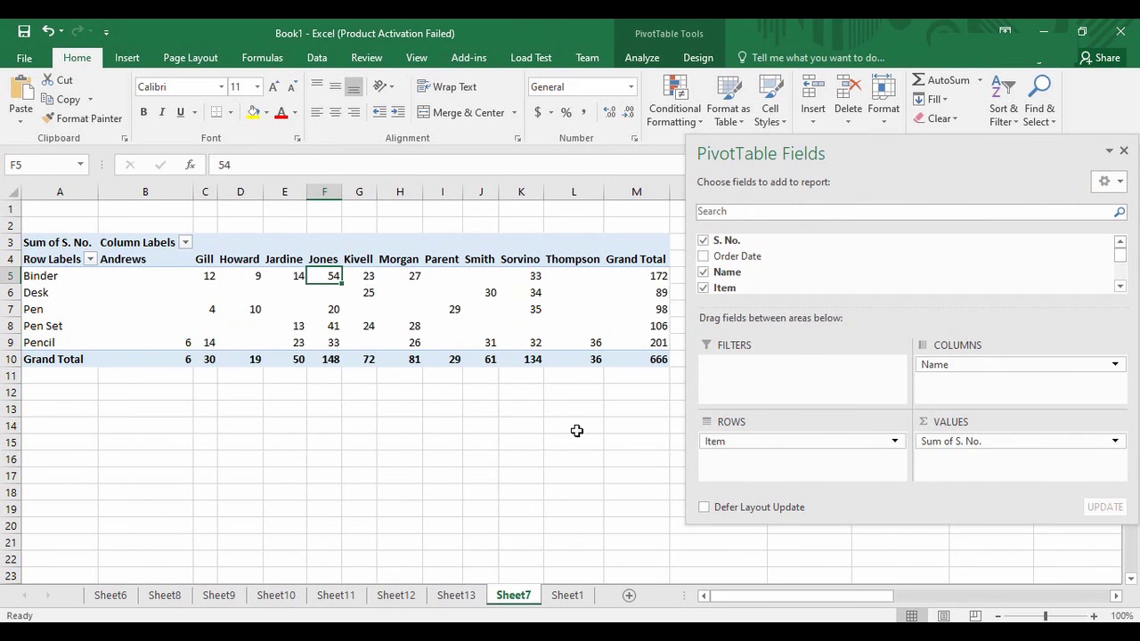
click(546, 427)
drag(718, 392, 11, 231)
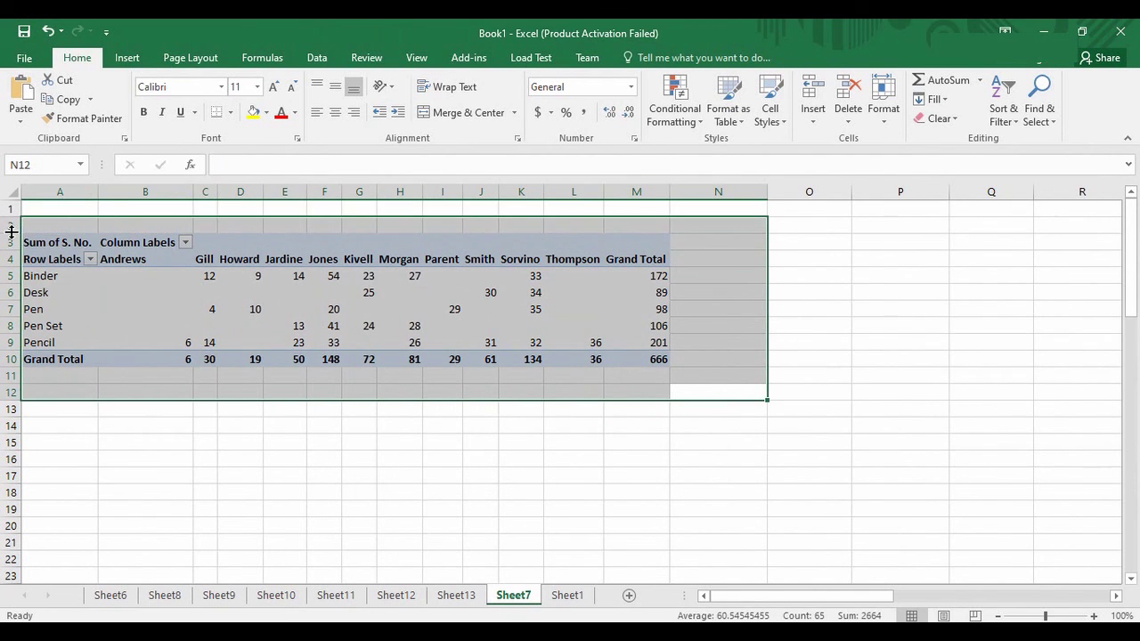
click(115, 213)
click(589, 408)
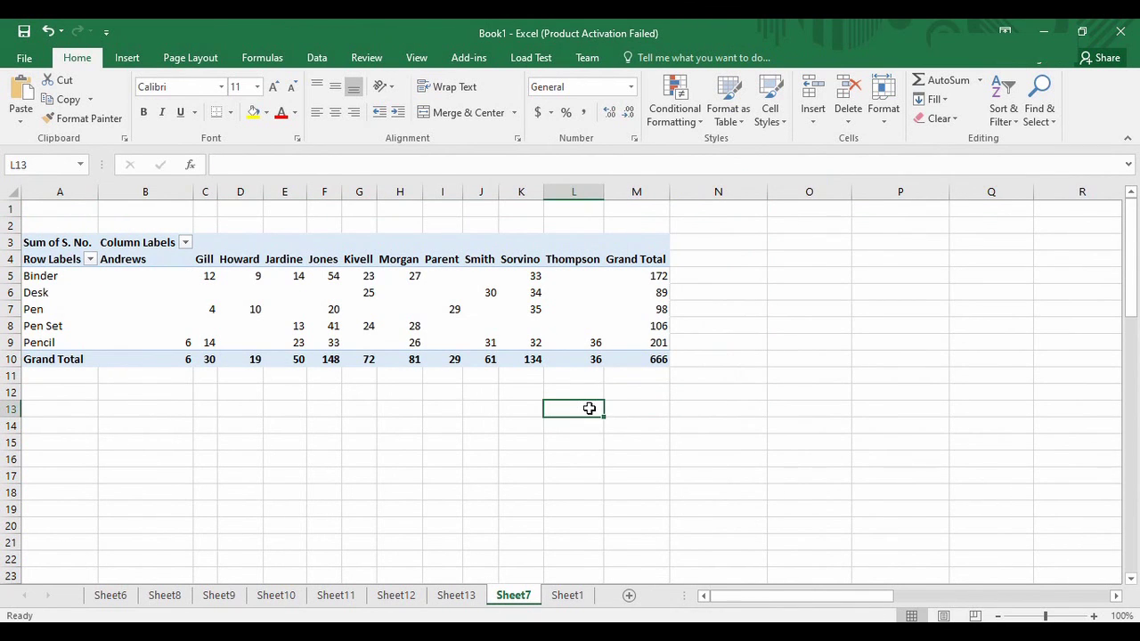